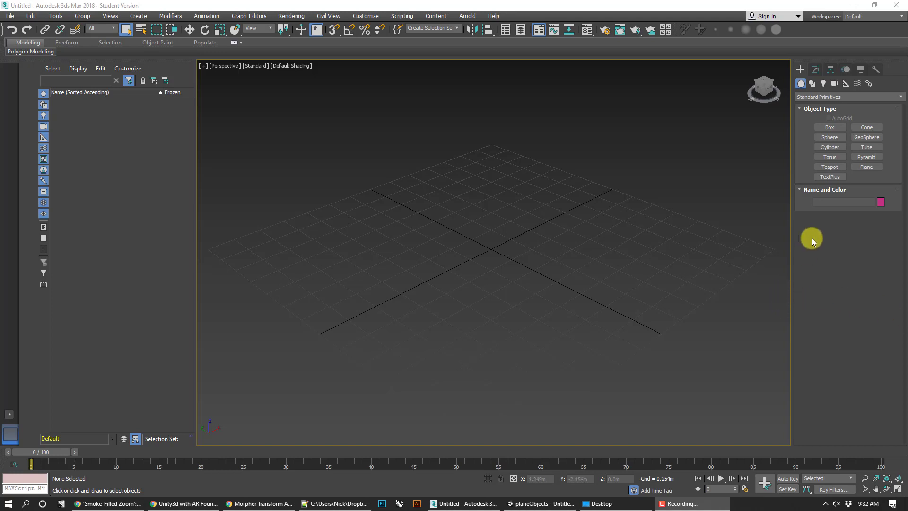
Draw a plane on the Perspective grid and display it with Edged Faces shading
left_click(866, 167)
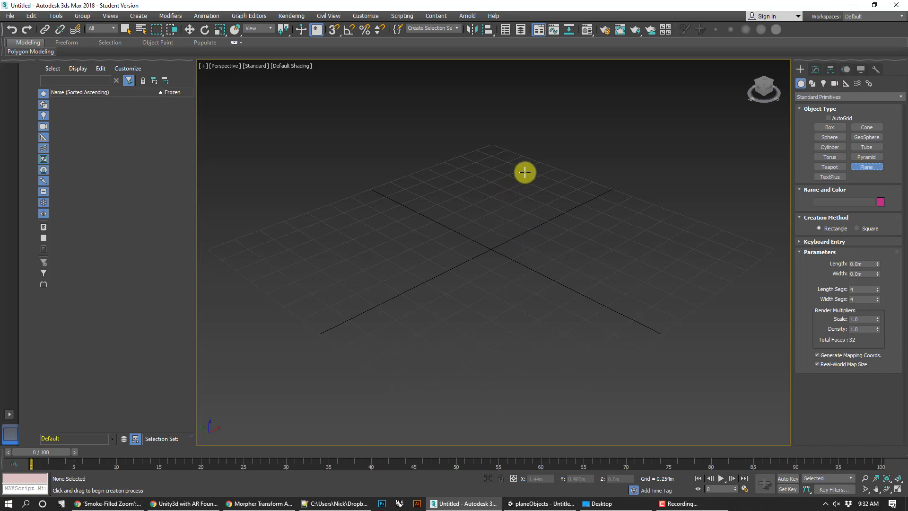
mouse_move(497, 176)
left_mouse_down()
mouse_move(530, 333)
mouse_move(479, 392)
left_mouse_up()
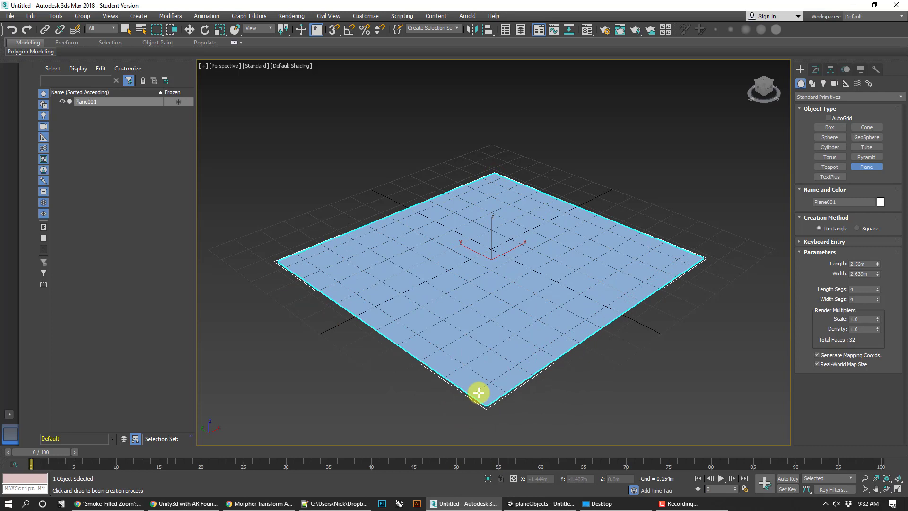
left_click(290, 66)
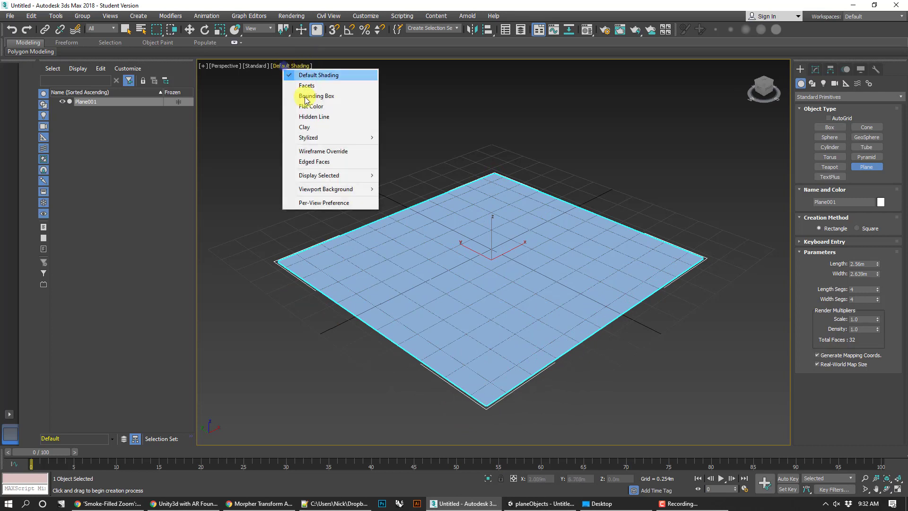
left_click(306, 162)
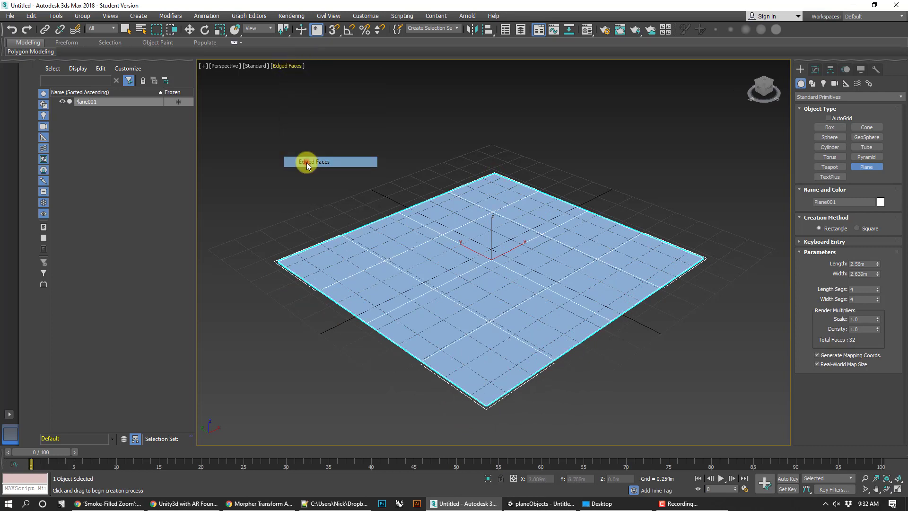
Give the plane 20 length and 20 width segments, then reselect it with Select and Move
double_click(859, 290)
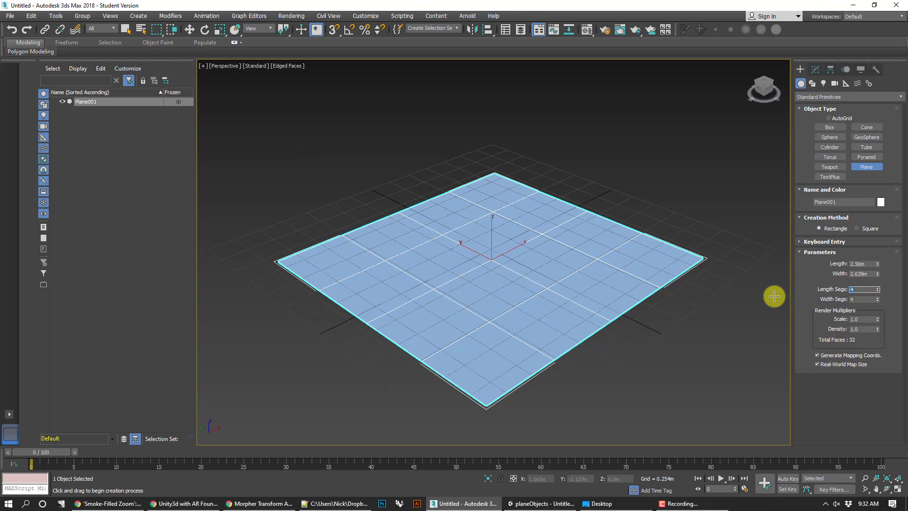
left_click(854, 298)
type("20")
key("Return")
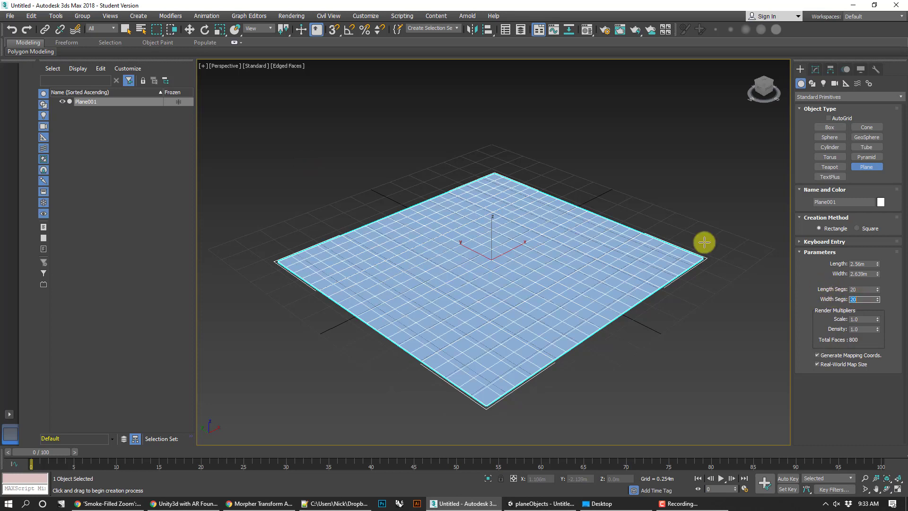
scroll(493, 241, "down", 1)
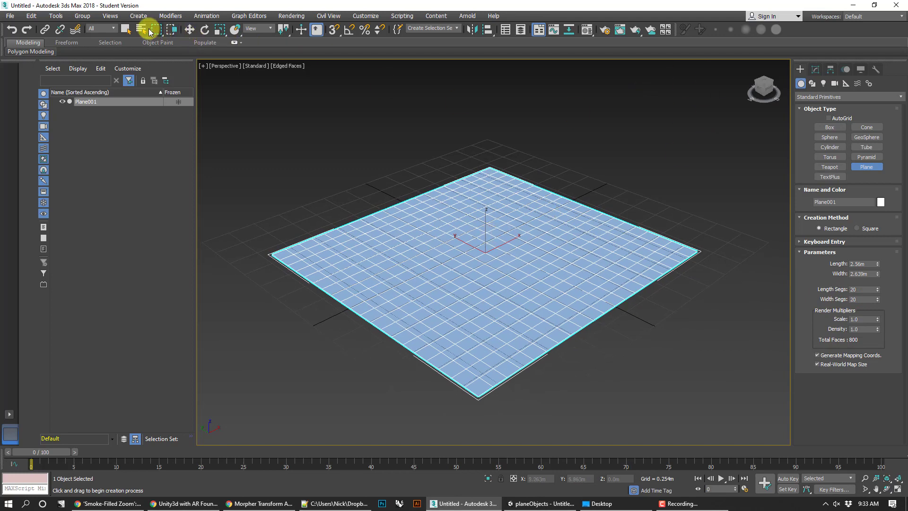
left_click(189, 29)
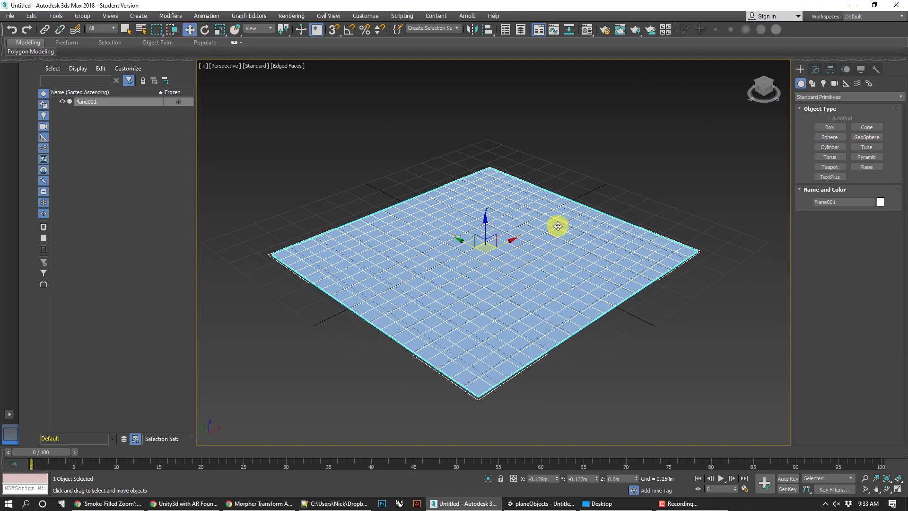
left_click(613, 178)
left_click(556, 215)
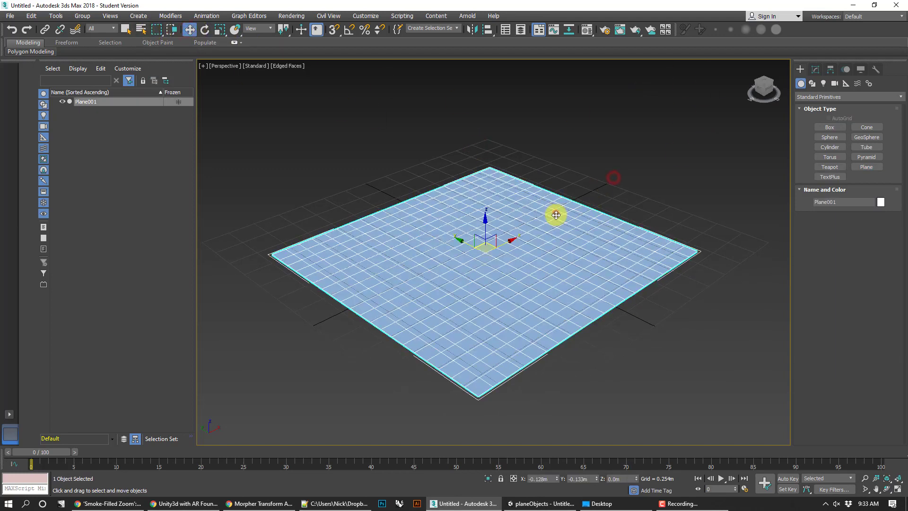
Apply an Edit Mesh modifier to Plane001 and enter its Vertex sub-object level
left_click(815, 69)
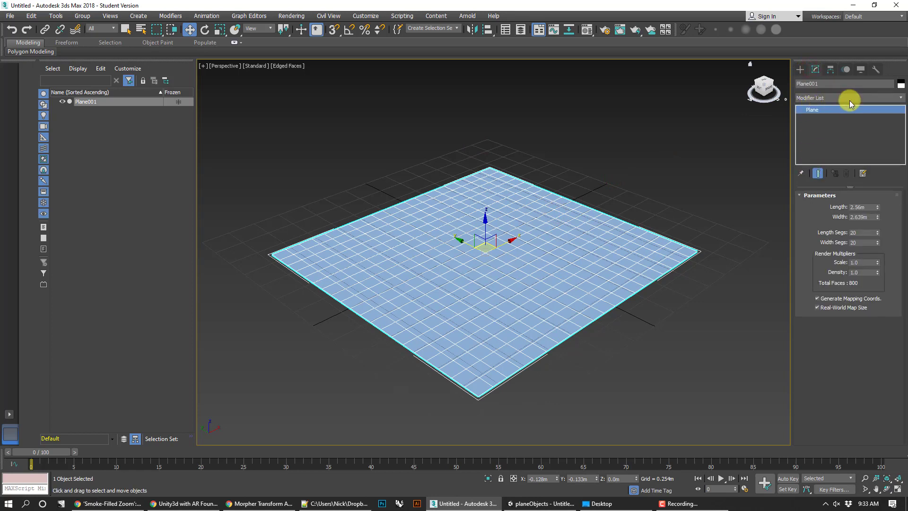
left_click(882, 98)
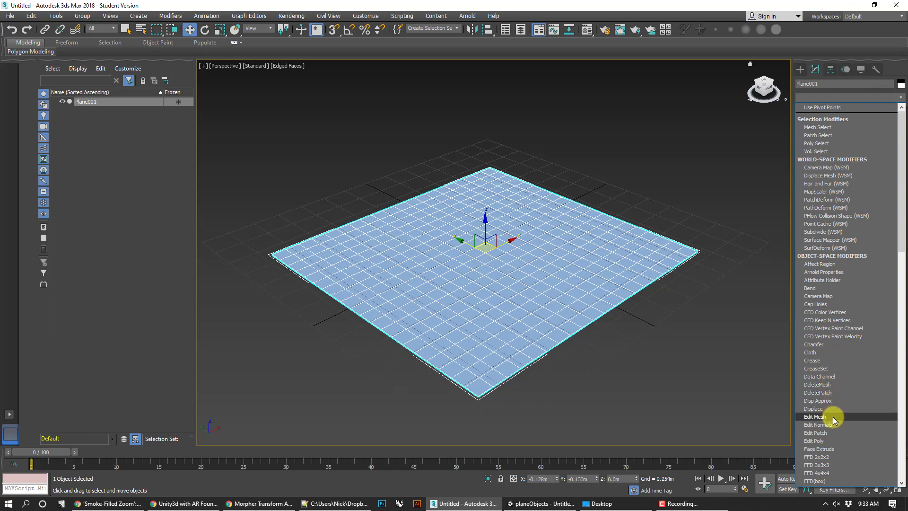
left_click(814, 416)
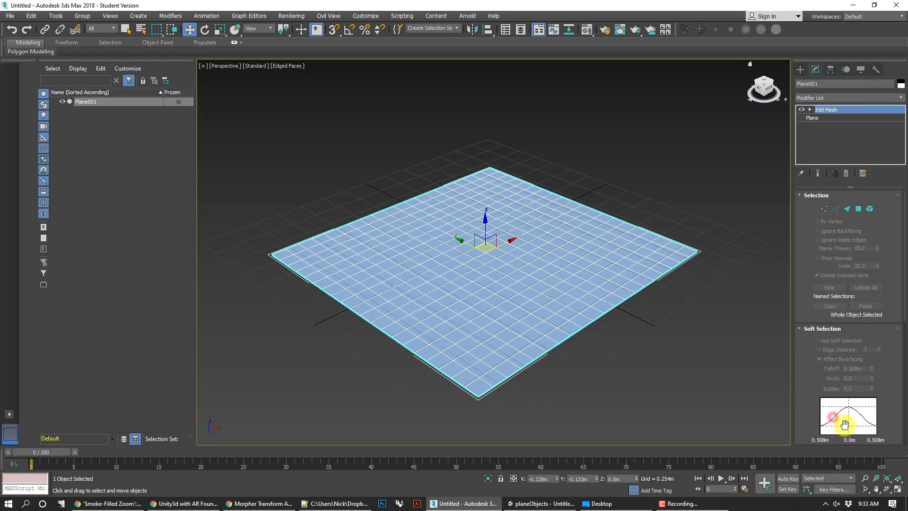
left_click(824, 209)
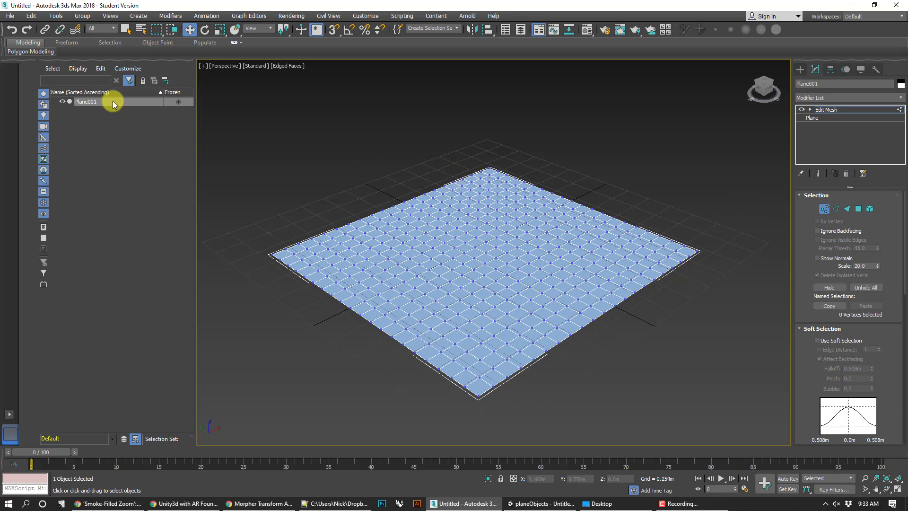
Clone Plane001 from the Scene Explorer to create the copy Plane002
right_click(85, 103)
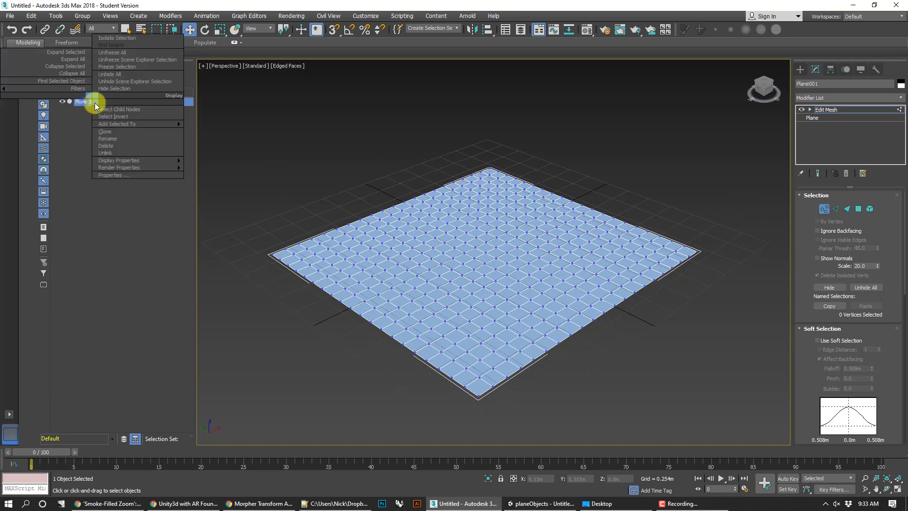
left_click(108, 134)
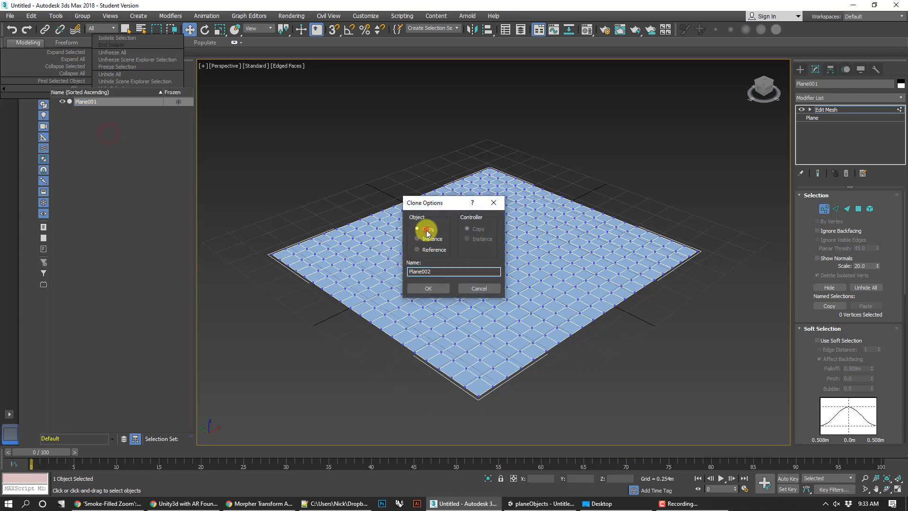
left_click(427, 288)
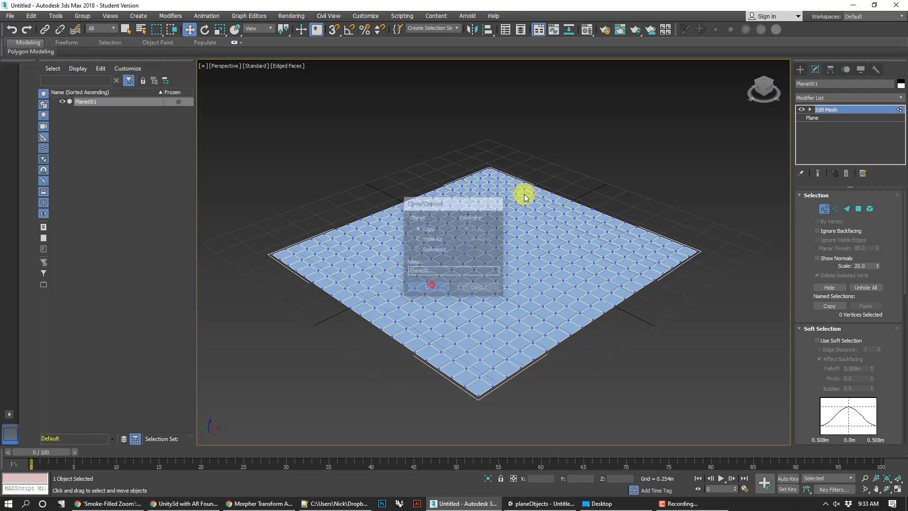
Select Plane002 and switch to its Vertex sub-object level
middle_click_drag(575, 220, 558, 216)
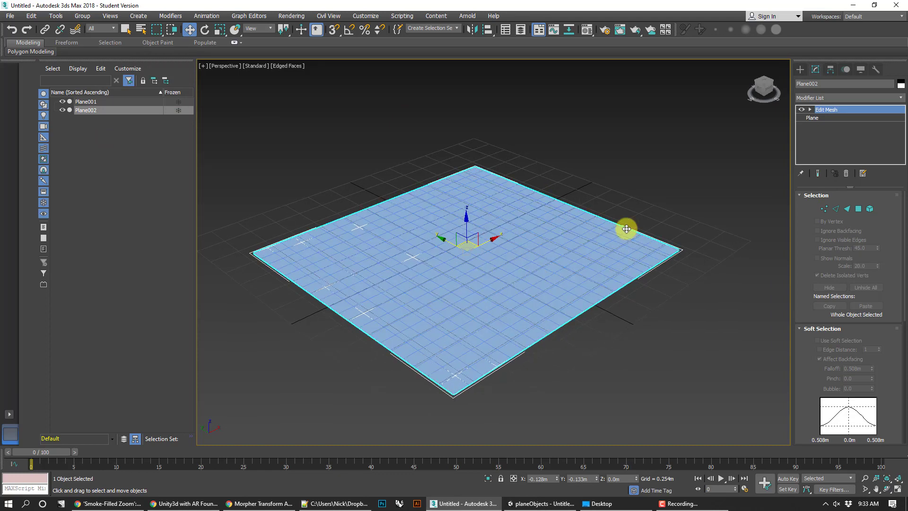
middle_click_drag(617, 223, 631, 218)
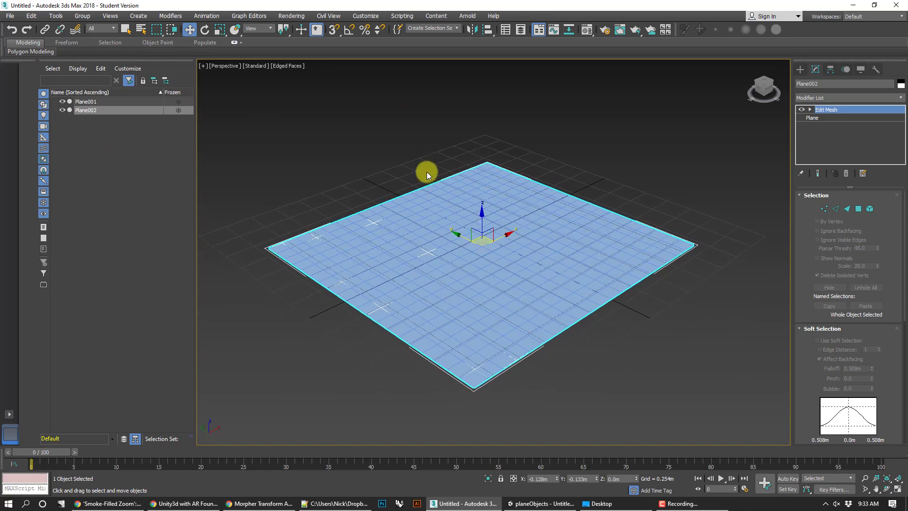
left_click(86, 101)
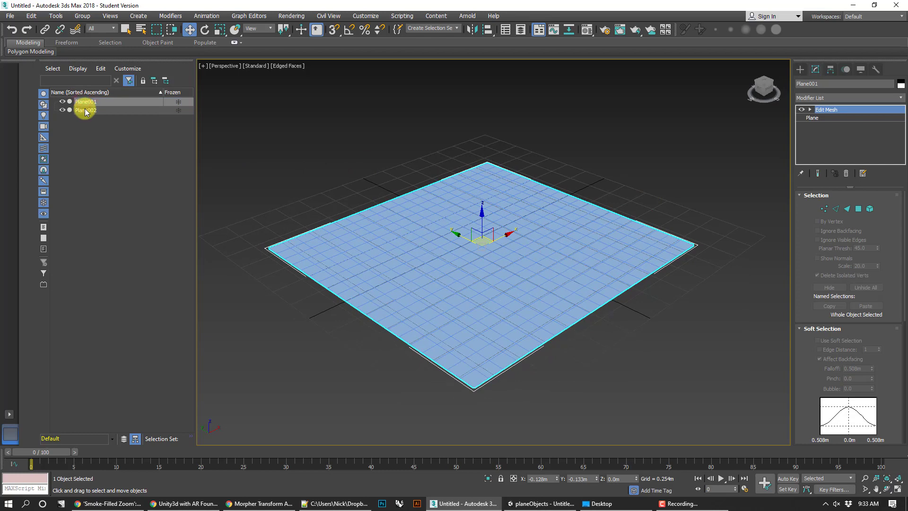
left_click(86, 110)
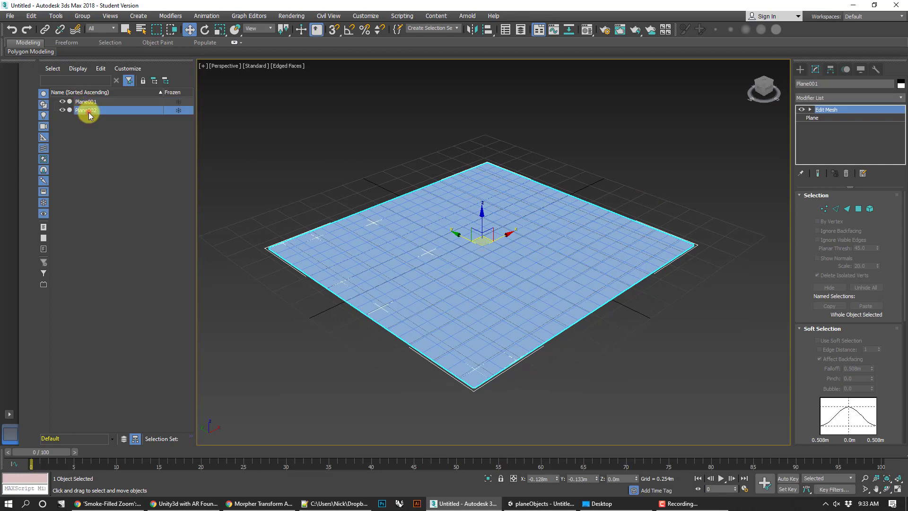
left_click(824, 208)
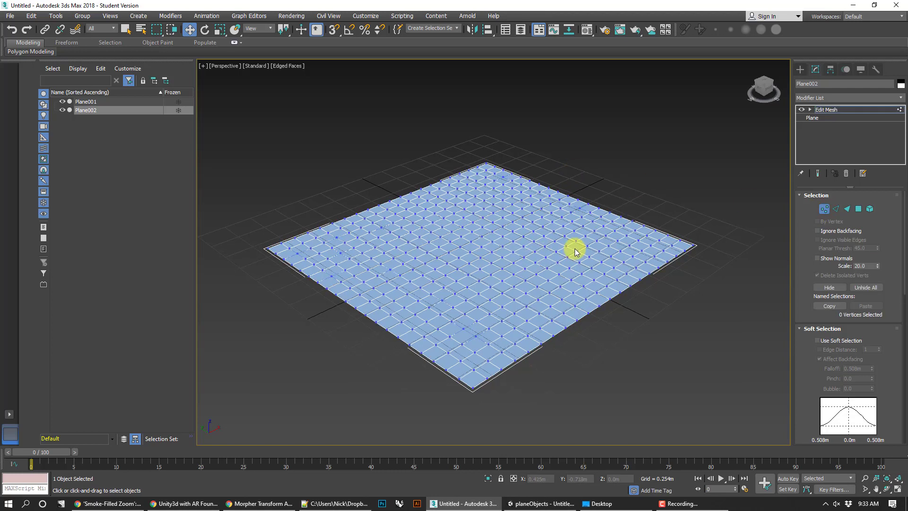
In wireframe Top view, select Plane002's centre vertices with Soft Selection and a widened falloff
key("t")
key("F3")
key("z")
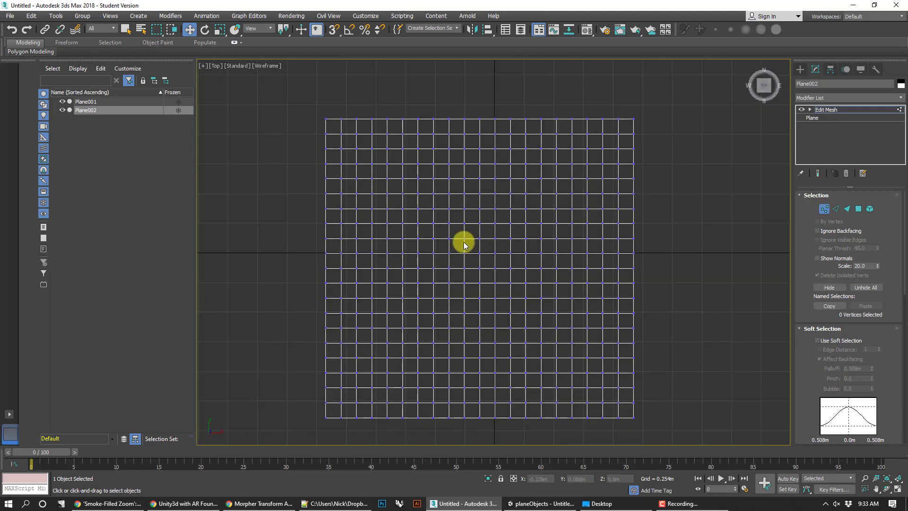
mouse_move(456, 231)
left_mouse_down()
mouse_move(507, 304)
mouse_move(526, 308)
left_mouse_up()
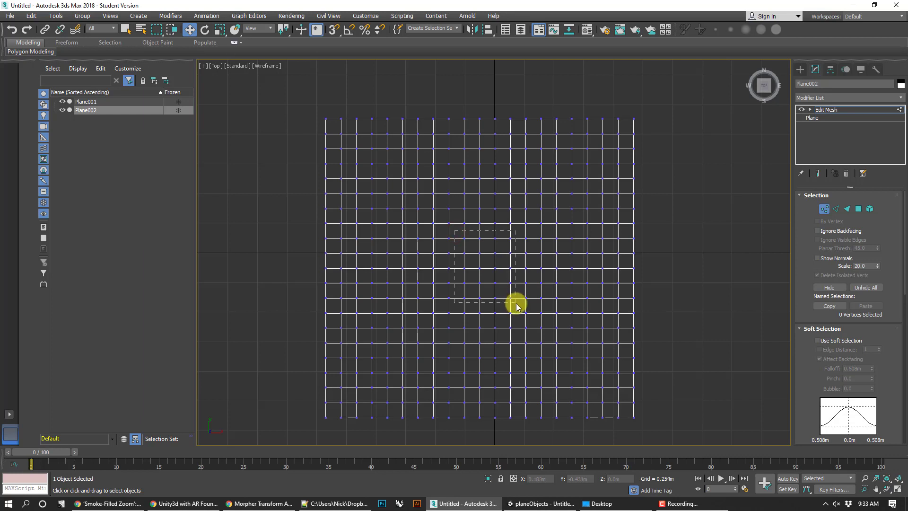
left_click(441, 255, "ctrl")
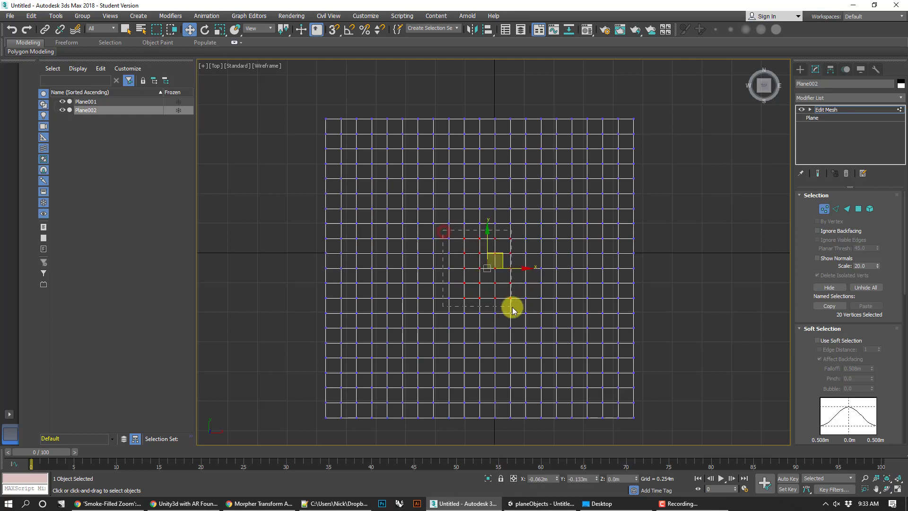
left_click(818, 340)
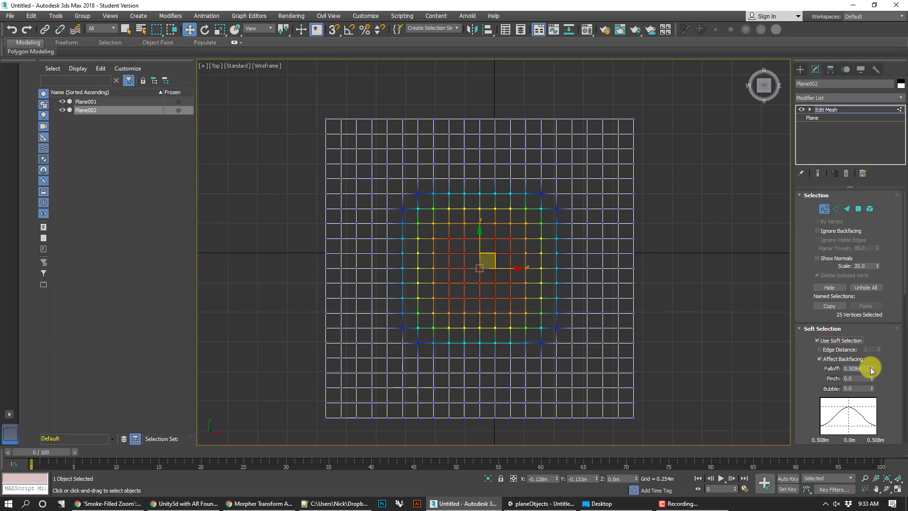
left_click_drag(871, 368, 868, 347)
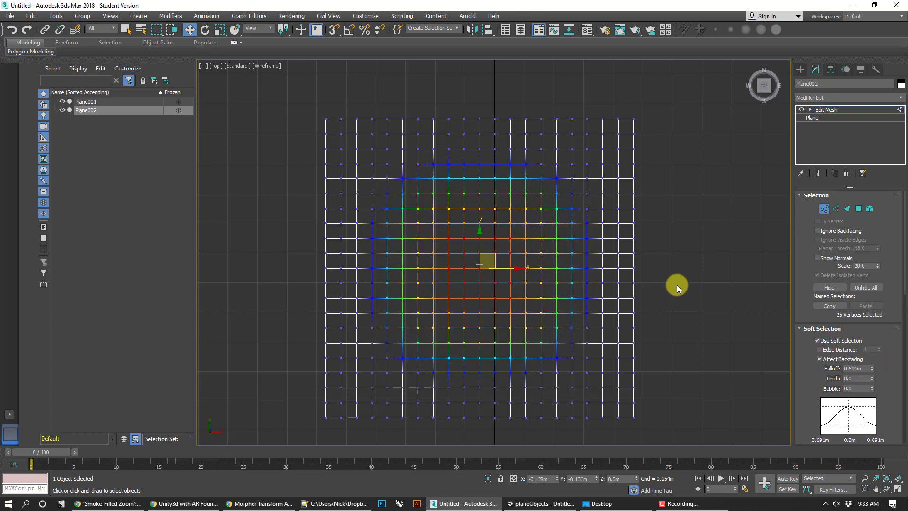
middle_click_drag(676, 284, 627, 307)
Lift the soft-selected centre vertices into a hill in Perspective, then exit vertex editing
key("p")
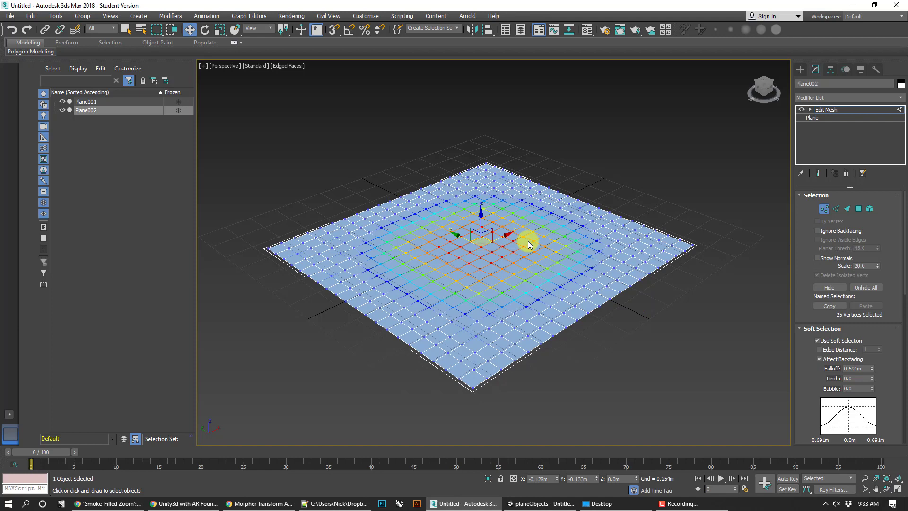
left_click_drag(480, 208, 481, 157)
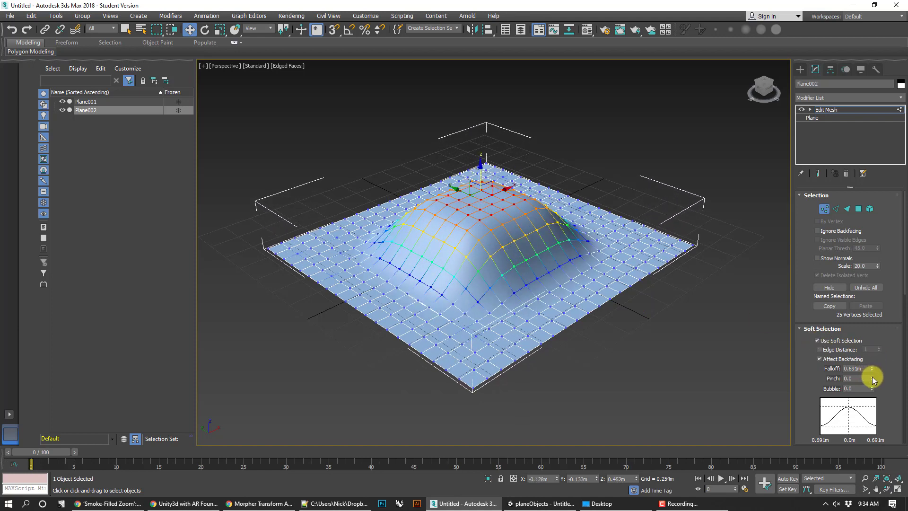
left_click_drag(481, 170, 481, 153)
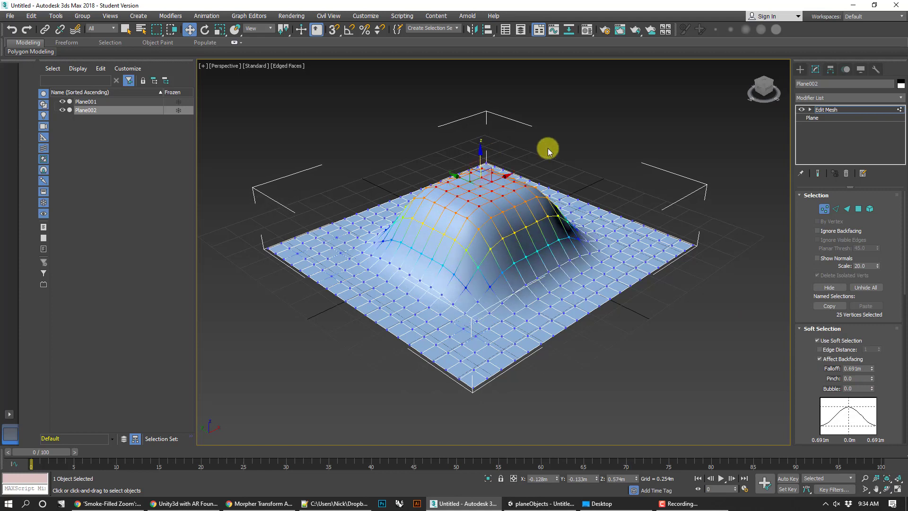
left_click(608, 139)
left_click(833, 210)
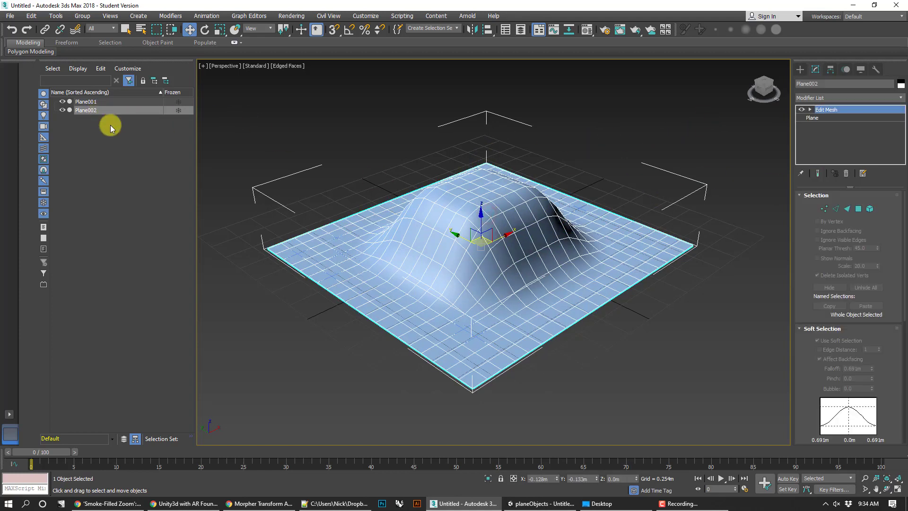
Toggle Plane002's visibility off and on, then drag it away from Plane001
left_click(63, 110)
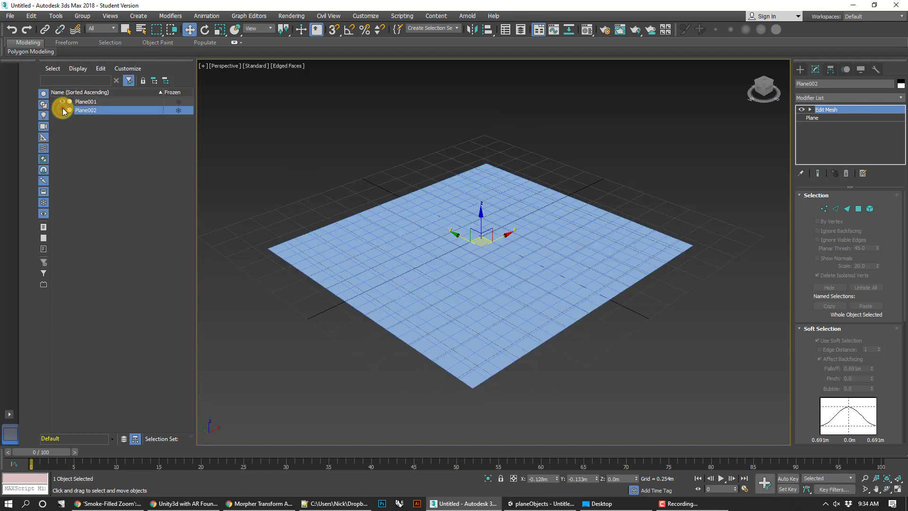
left_click(63, 110)
scroll(385, 153, "down", 3)
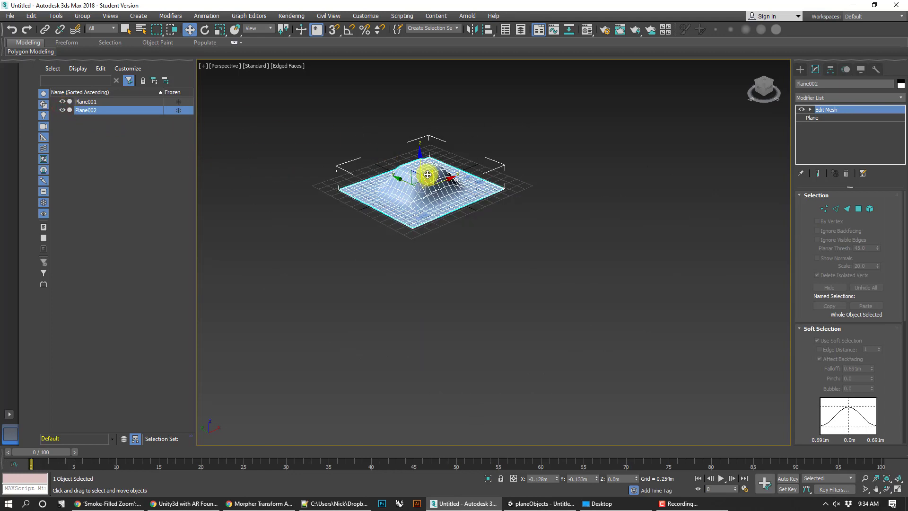
left_click_drag(433, 206, 505, 276)
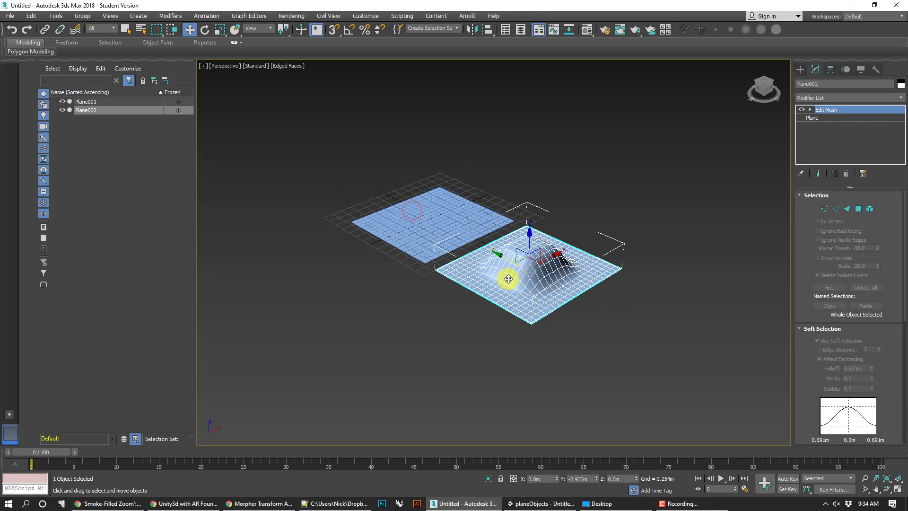
left_click(673, 247)
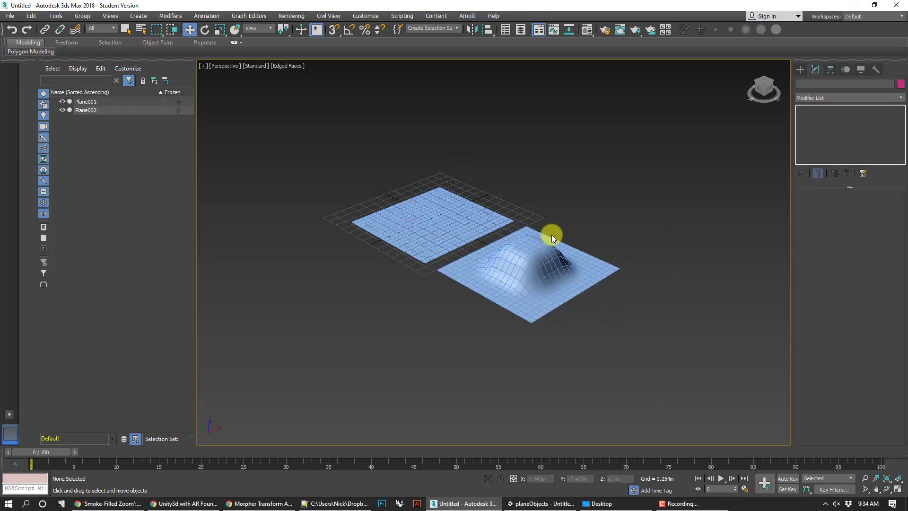
scroll(550, 234, "up", 3)
scroll(522, 277, "down", 1)
Select Plane002, then Plane001, then Plane002 again, and finally deselect everything
left_click(521, 277)
left_click(345, 208)
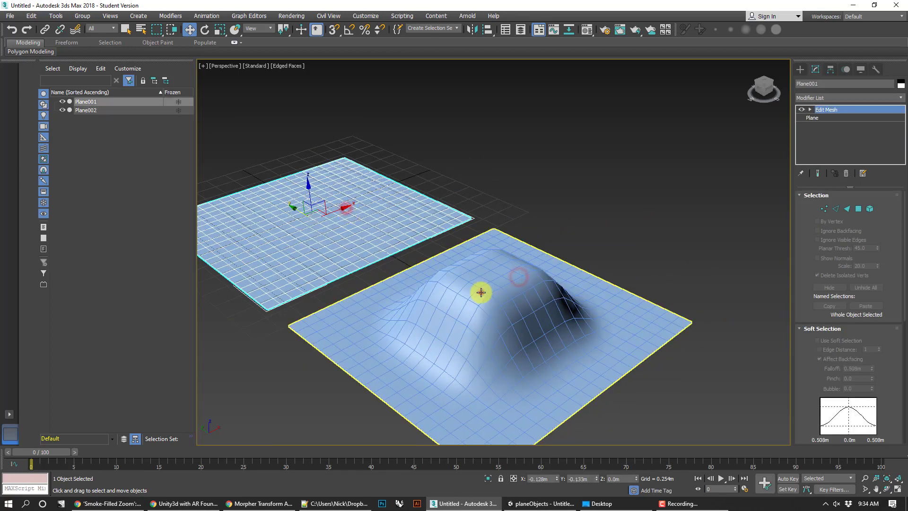
left_click(542, 312)
scroll(549, 280, "up", 1)
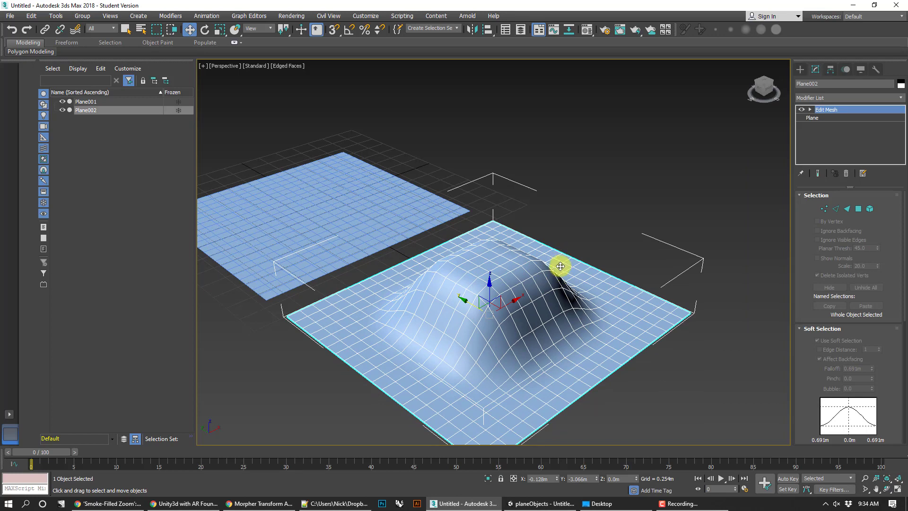
left_click(553, 138)
scroll(567, 241, "up", 2)
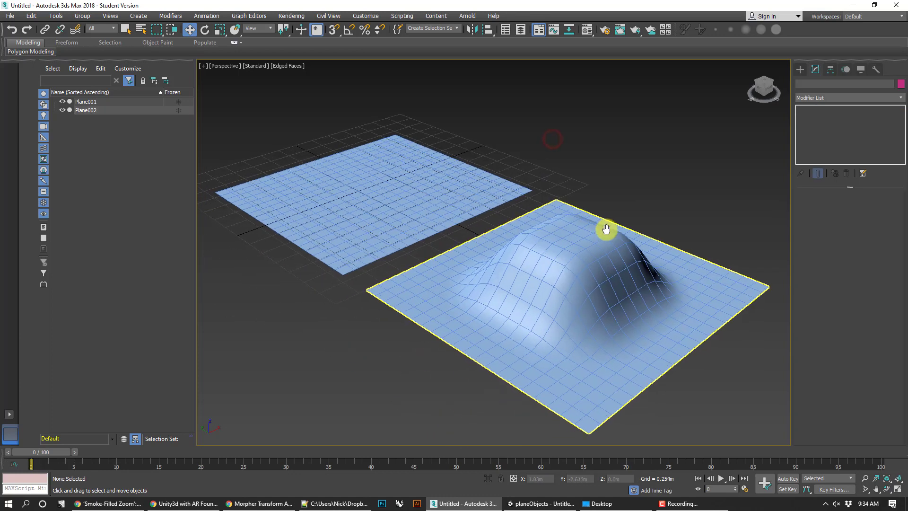
Reselect the flat Plane001 and pan the view to frame both planes
left_click(421, 199)
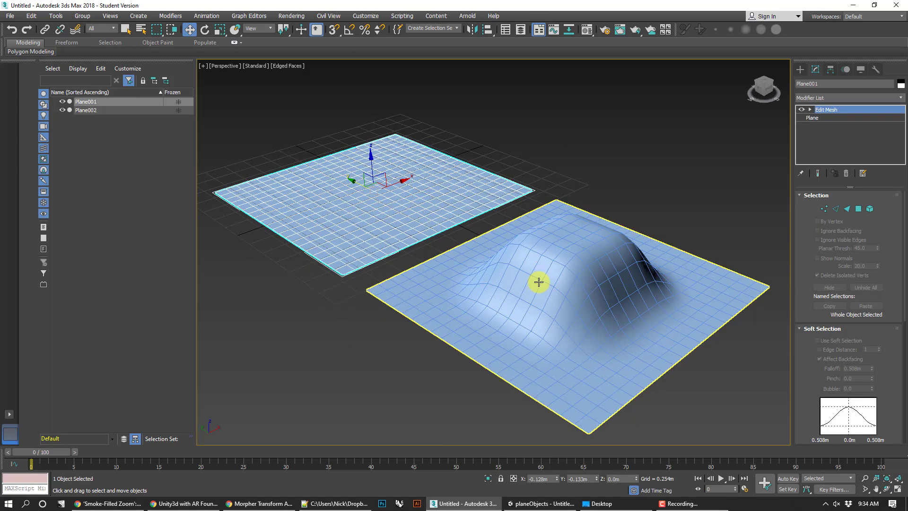
left_click(539, 263)
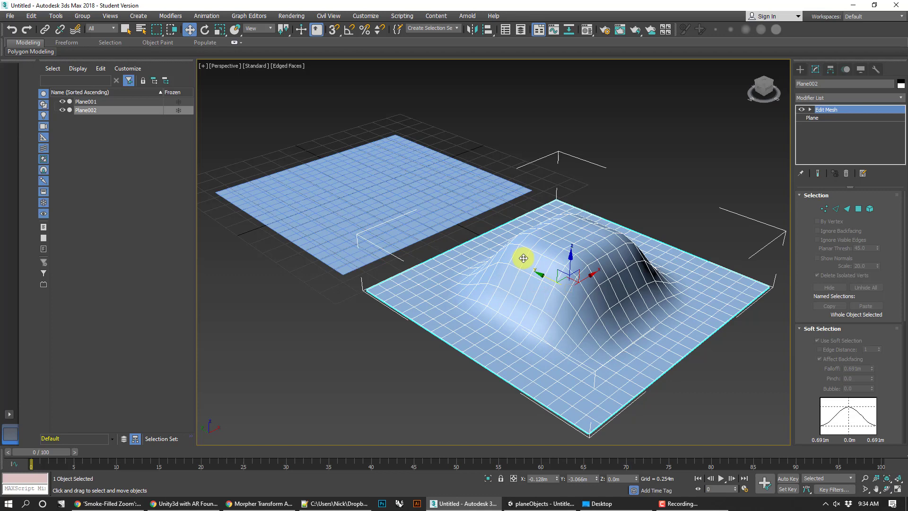
left_click(408, 179)
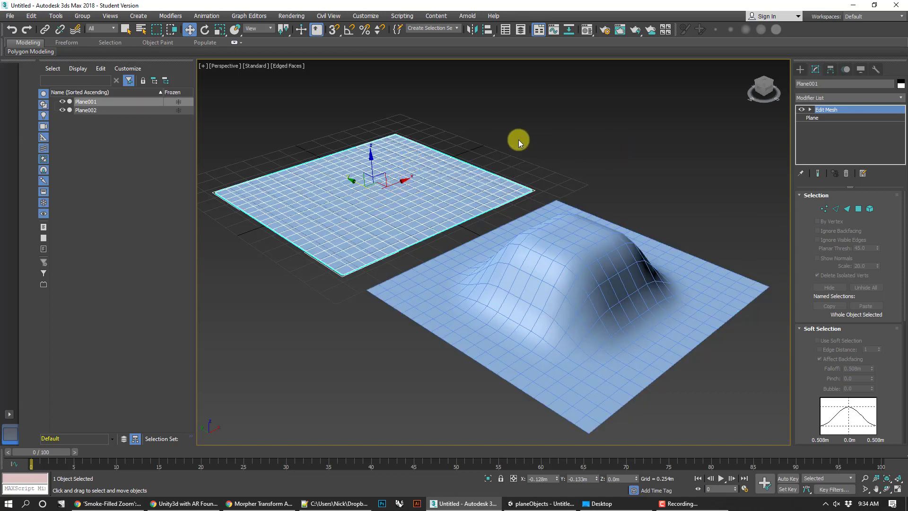
mouse_move(521, 140)
middle_mouse_down()
mouse_move(472, 199)
mouse_move(418, 214)
middle_mouse_up()
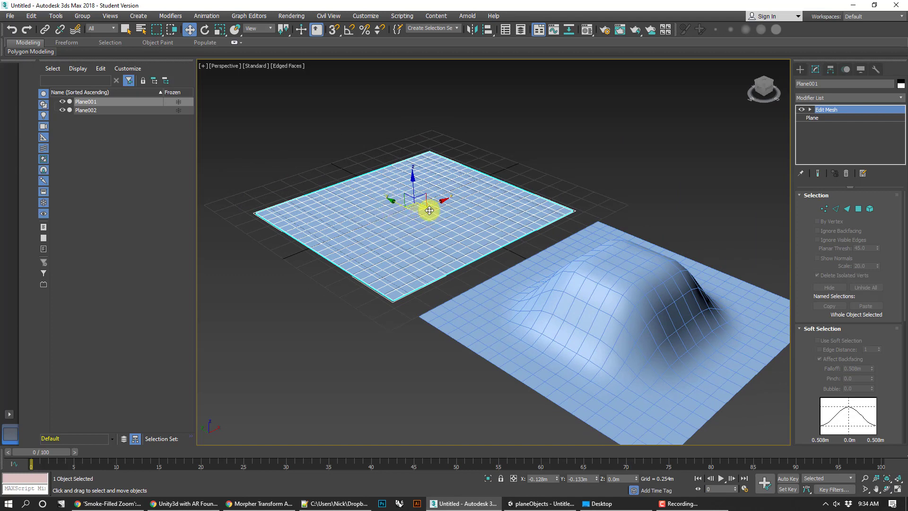
Choose Morpher from Plane001's Modifier List dropdown
left_click(900, 99)
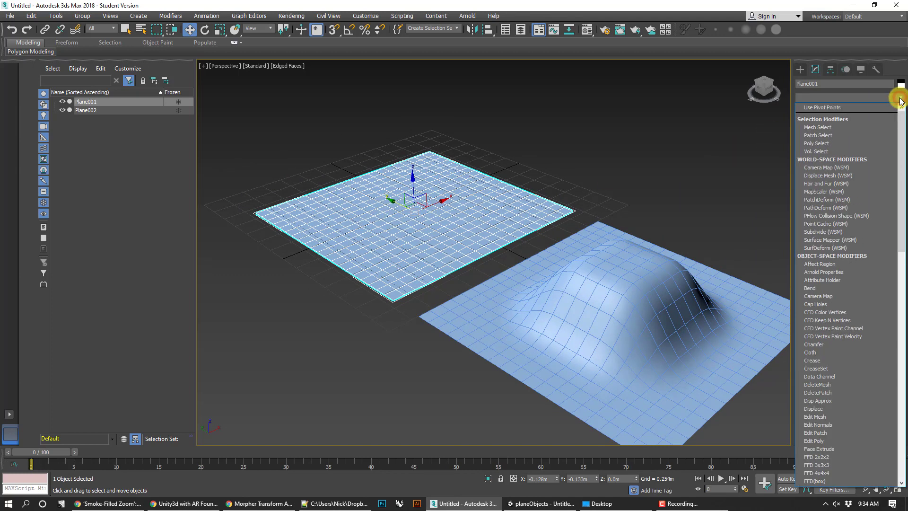
left_click(900, 98)
left_click(900, 98)
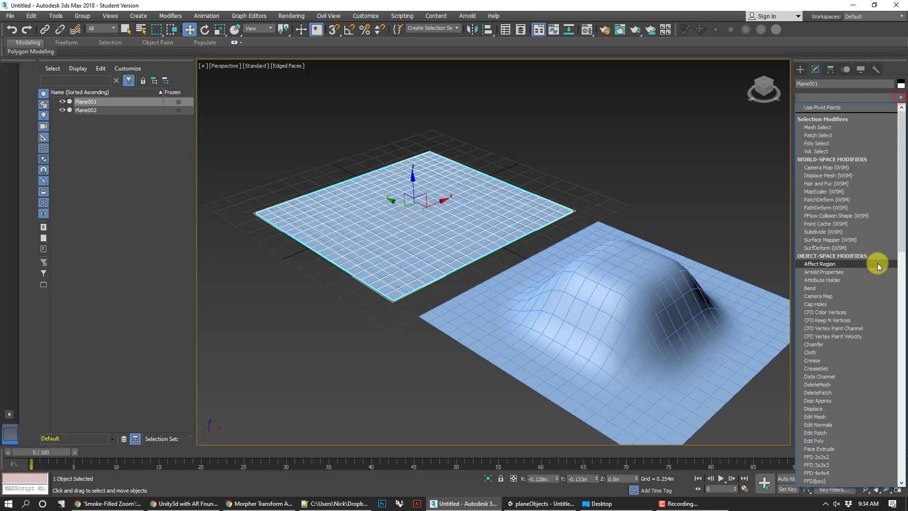
scroll(843, 399, "down", 2)
scroll(846, 407, "down", 3)
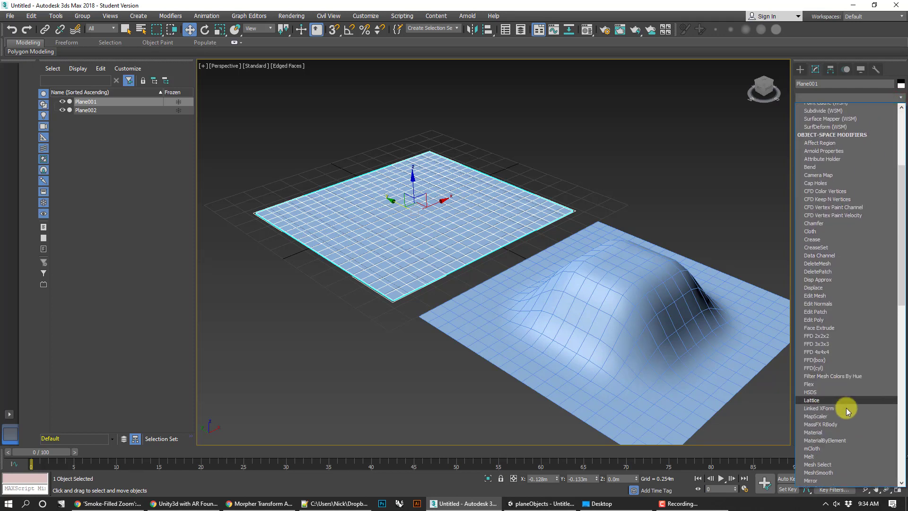
scroll(846, 407, "down", 1)
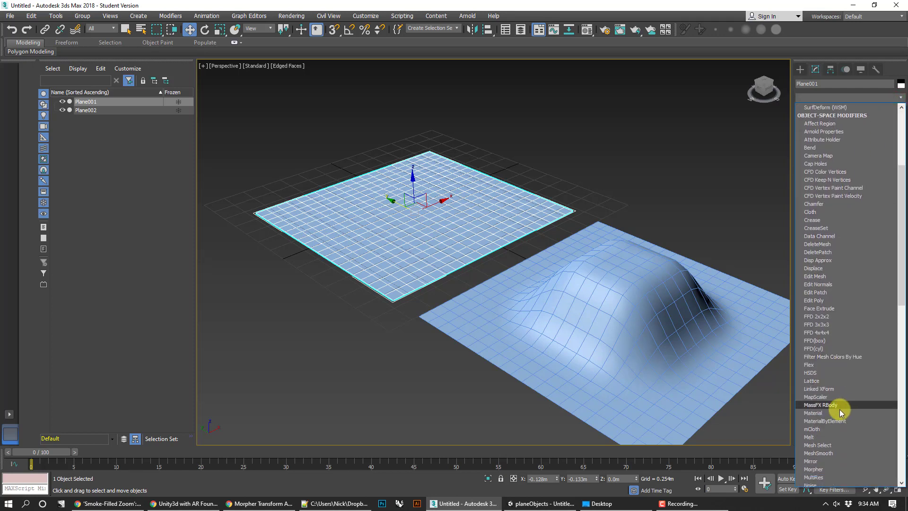
left_click(817, 466)
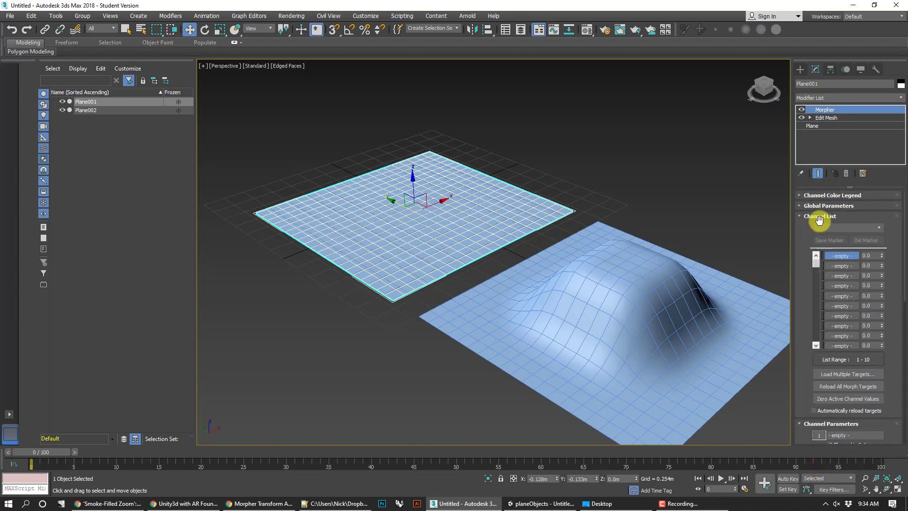
scroll(652, 249, "up", 1)
scroll(852, 344, "down", 3)
scroll(860, 364, "down", 2)
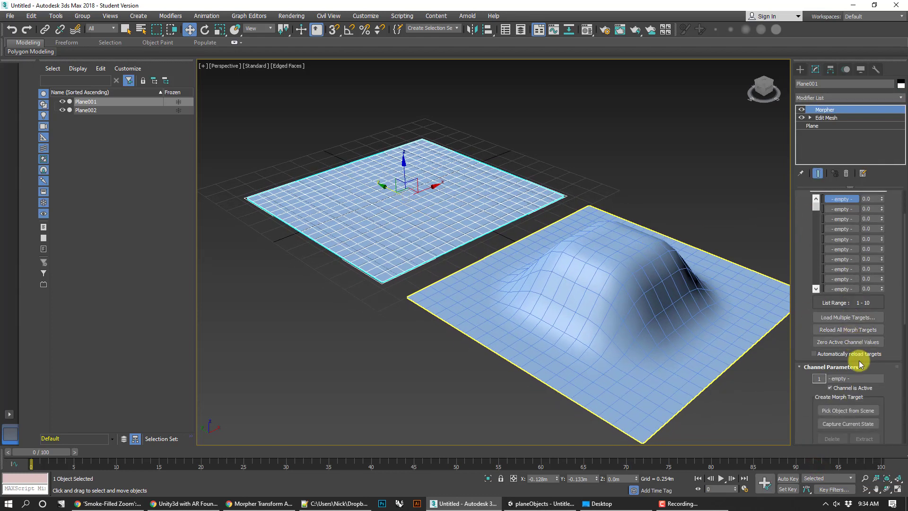
scroll(859, 363, "down", 2)
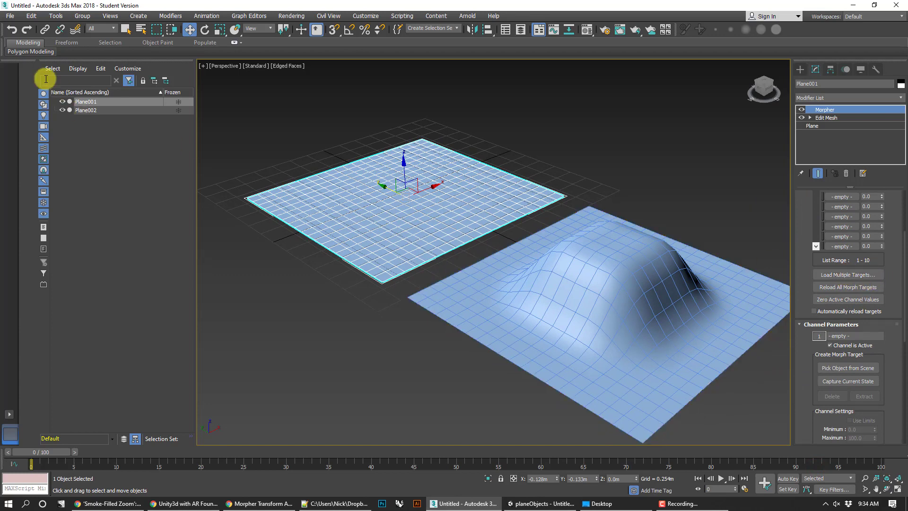
scroll(846, 323, "down", 1)
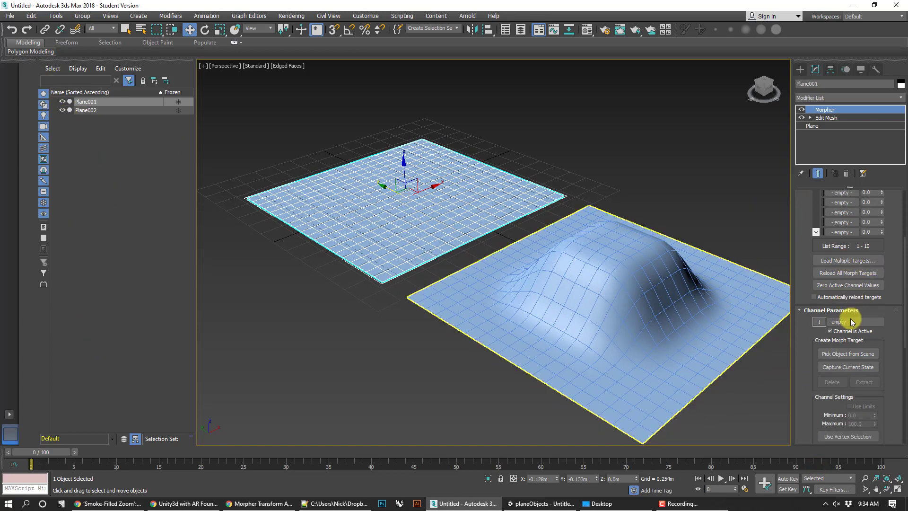
Pick Plane002 from the scene as Plane001's morph target for channel 1
left_click(851, 355)
left_click(633, 292)
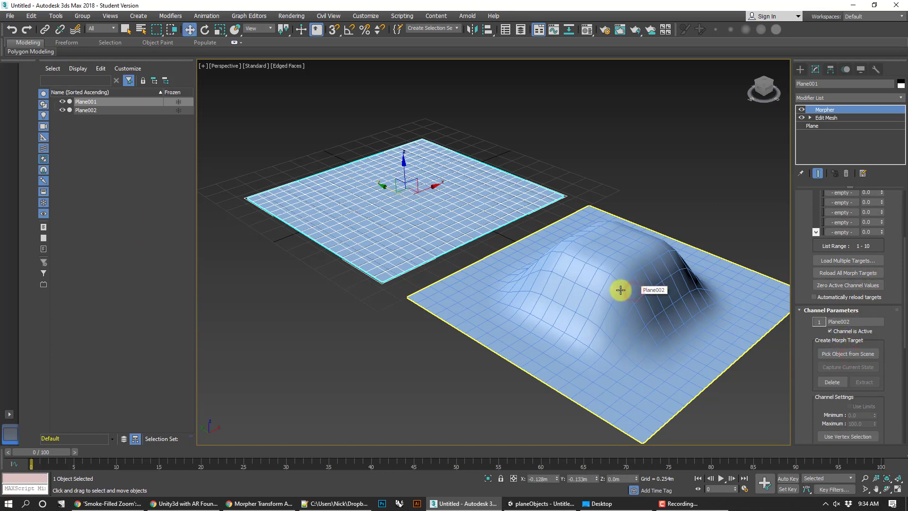
scroll(851, 283, "up", 2)
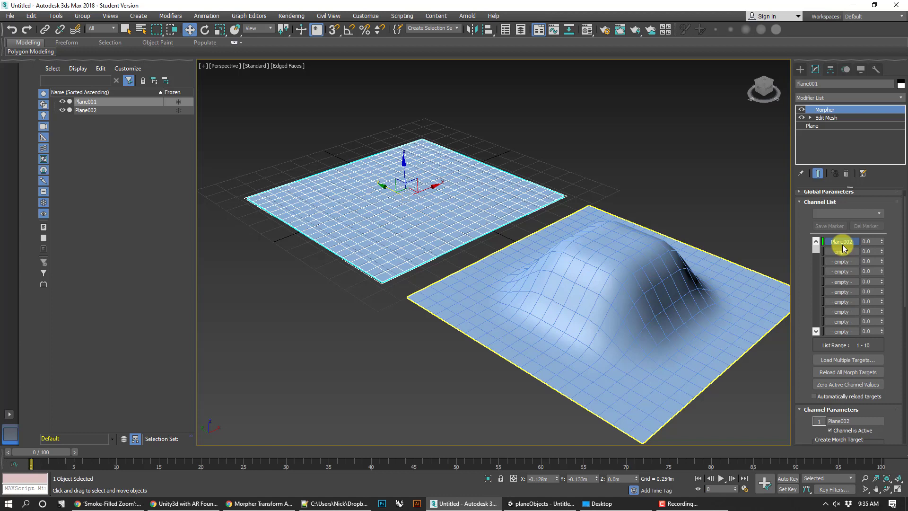
left_click(868, 241)
Preview channel 1 at full 100, reset it to 0, and select Plane002
mouse_move(882, 242)
left_mouse_down()
mouse_move(884, 179)
mouse_move(878, 246)
left_mouse_up()
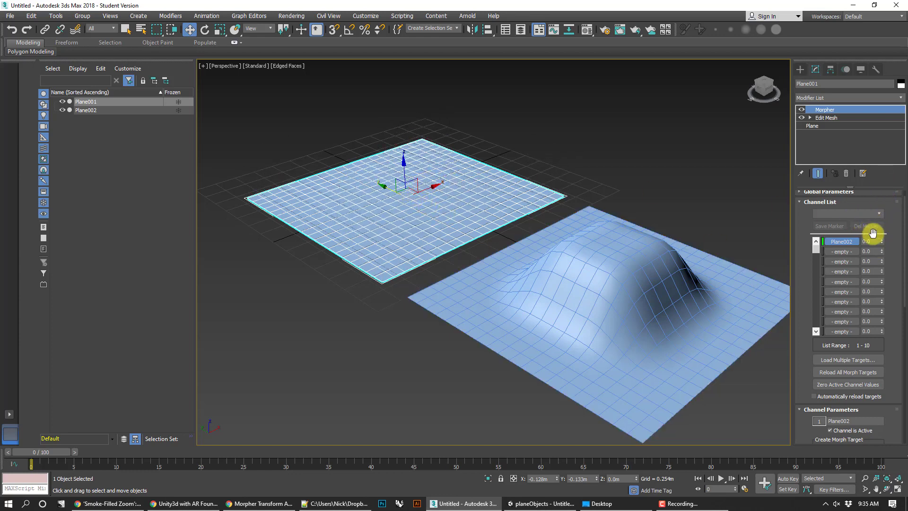
left_click_drag(881, 241, 886, 173)
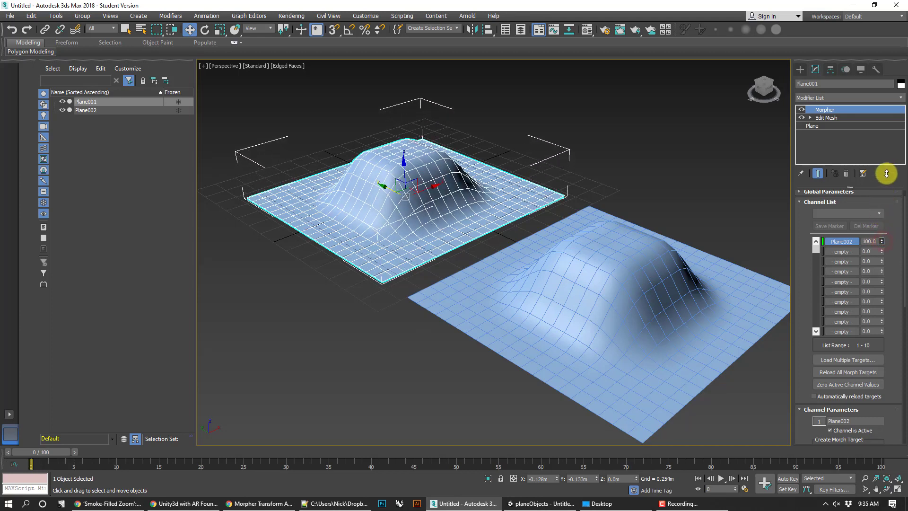
right_click(886, 170)
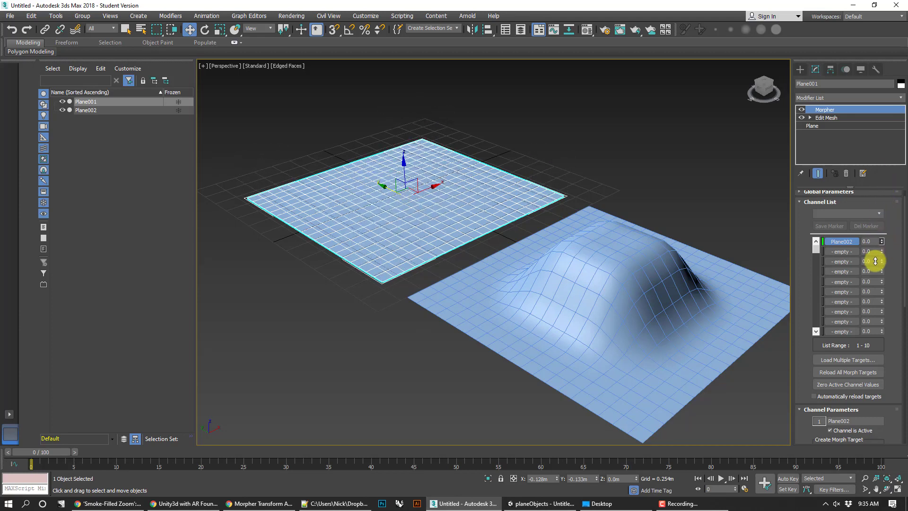
left_click(737, 288)
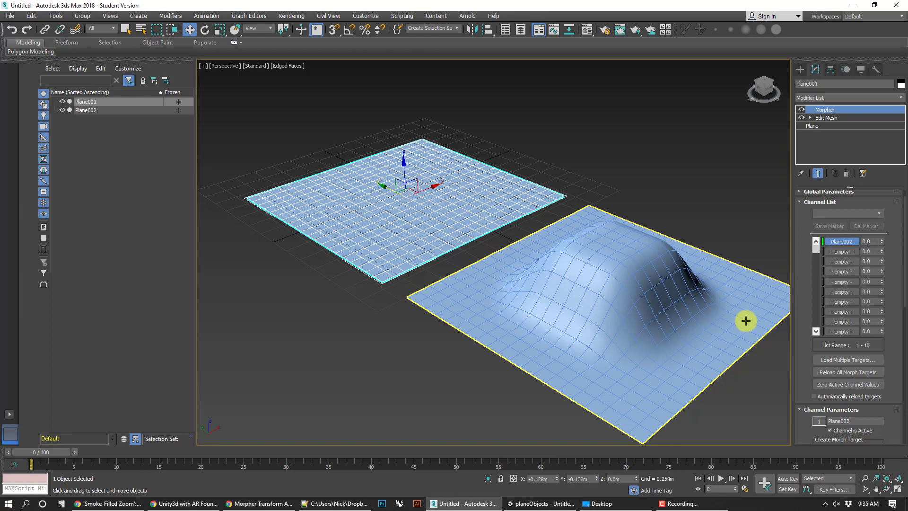
Hide Plane002 and select the flat Plane001
left_click(650, 304)
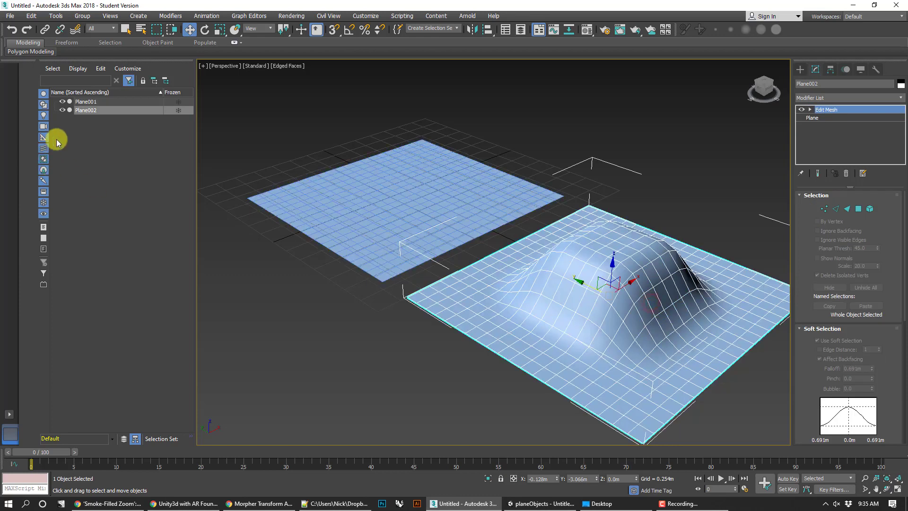
left_click(62, 111)
left_click(405, 169)
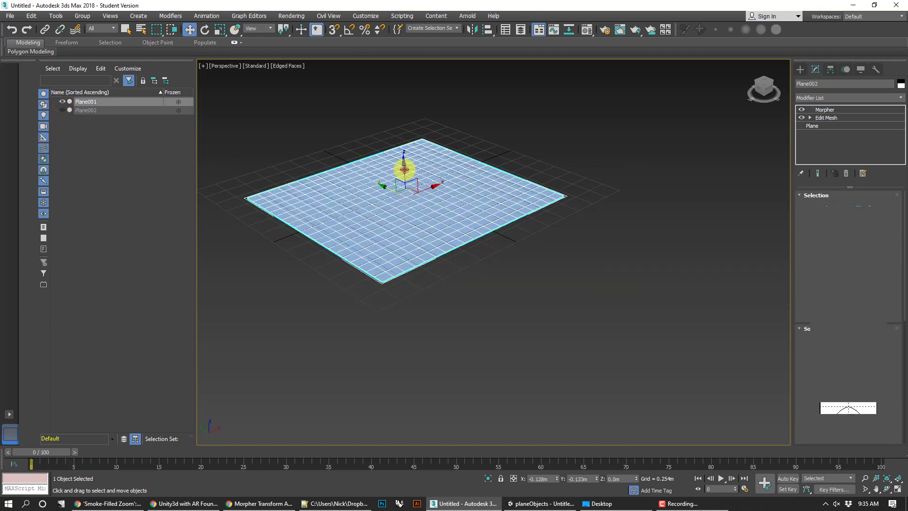
middle_click_drag(659, 227, 664, 232)
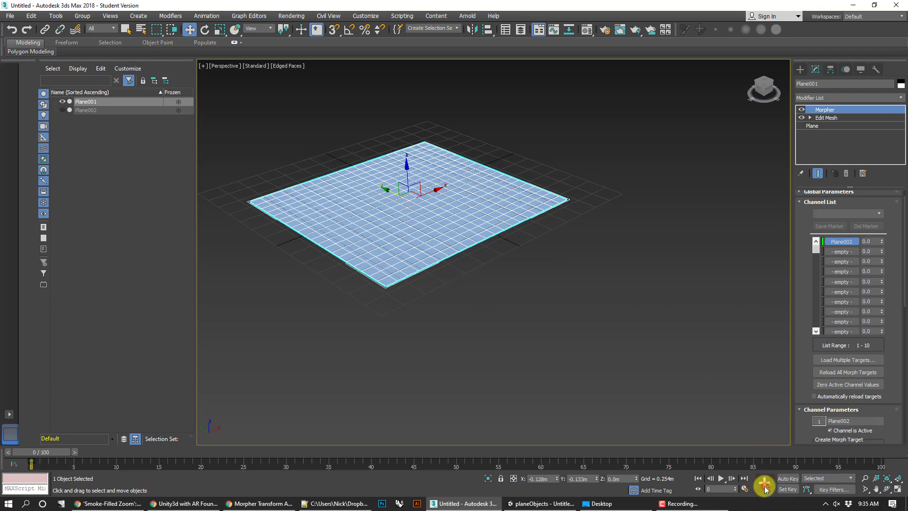
With Auto Key on, key the Plane002 morph channel at 100 on frame 50
left_click(789, 481)
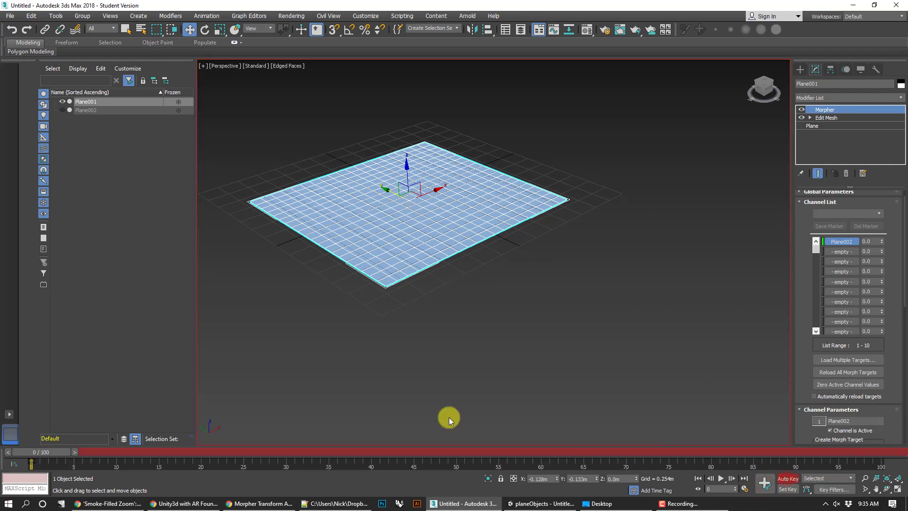
left_click_drag(34, 451, 58, 452)
left_click_drag(121, 452, 428, 452)
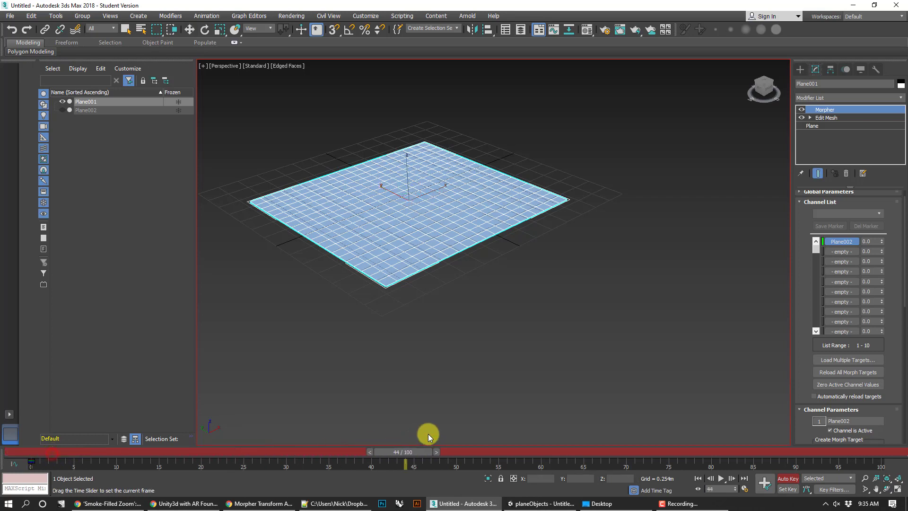
key("w")
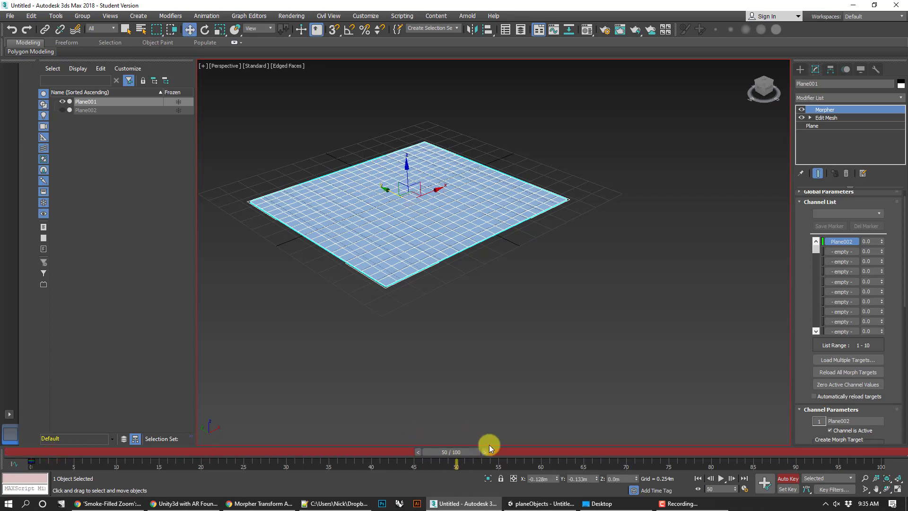
double_click(867, 241)
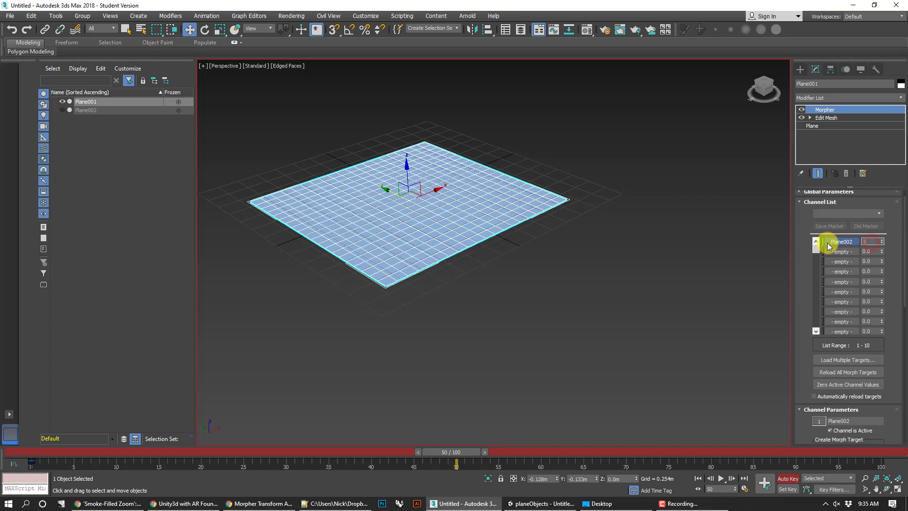
type("100")
key("Return")
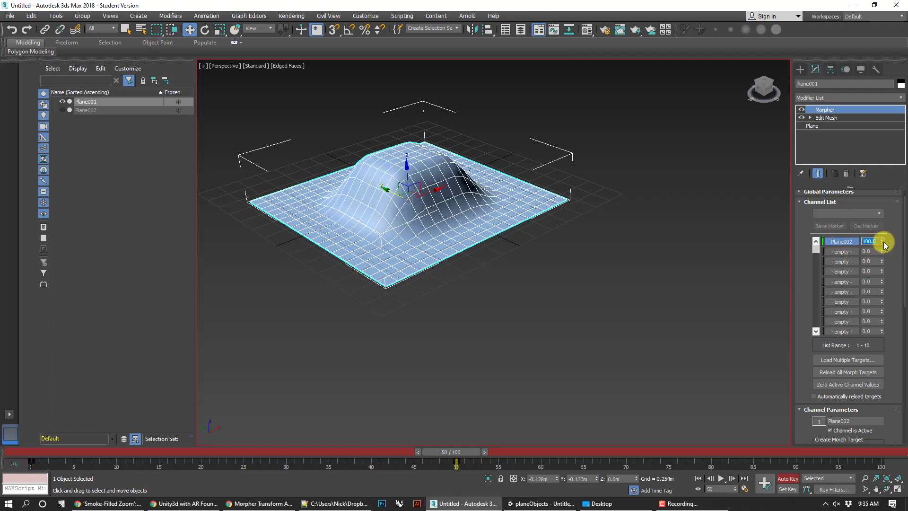
Key the morph channel at 0 on frame 100 and scrub back through the animation
left_click_drag(453, 452, 882, 451)
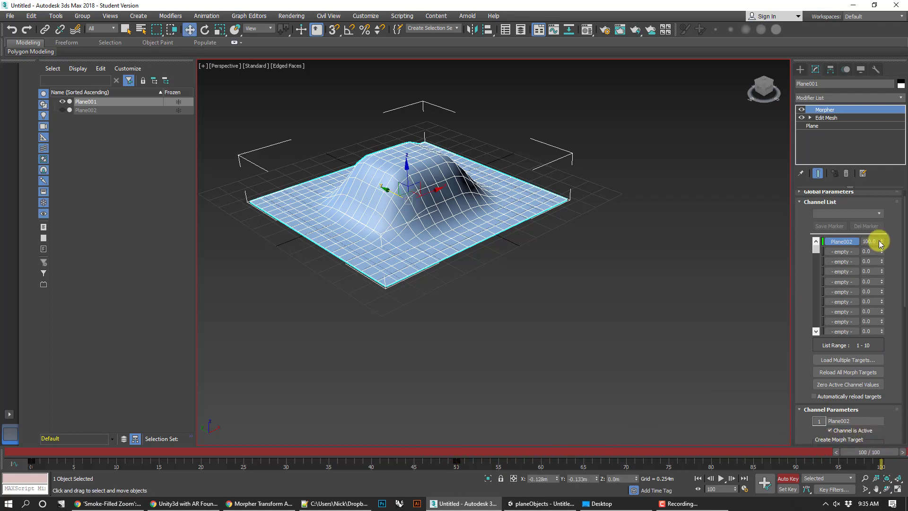
type("0")
key("Return")
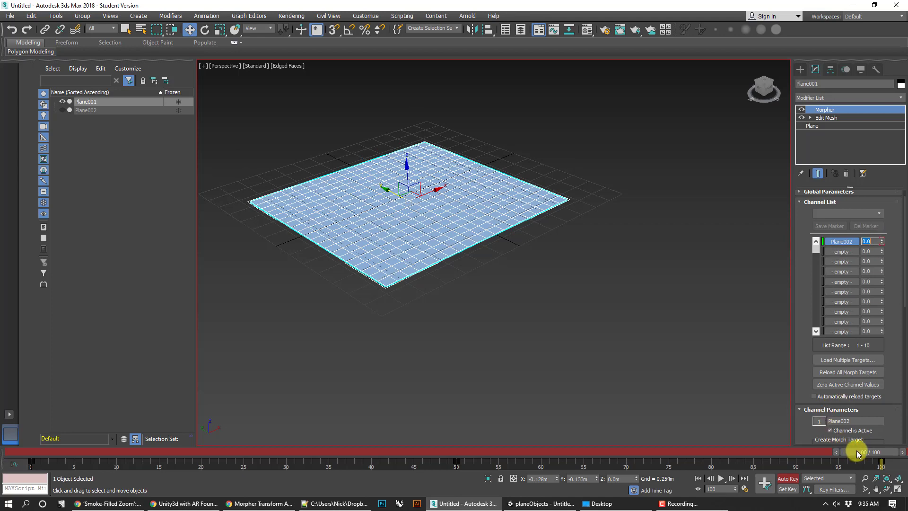
mouse_move(859, 454)
left_mouse_down()
mouse_move(209, 373)
mouse_move(32, 454)
left_mouse_up()
key("w")
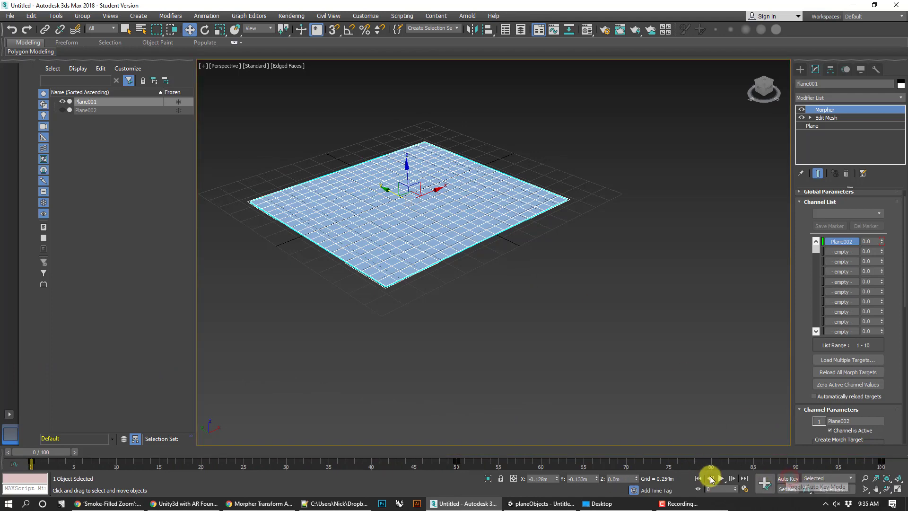
left_click(711, 480)
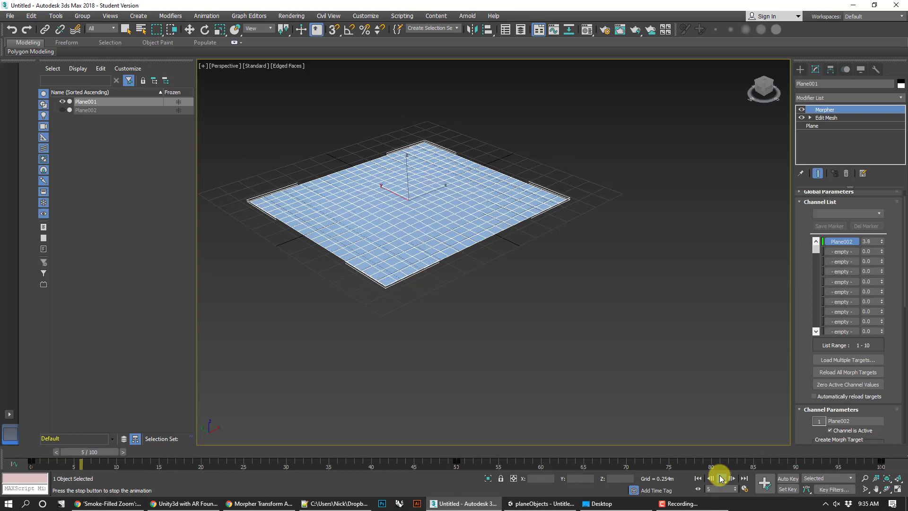
left_click(720, 480)
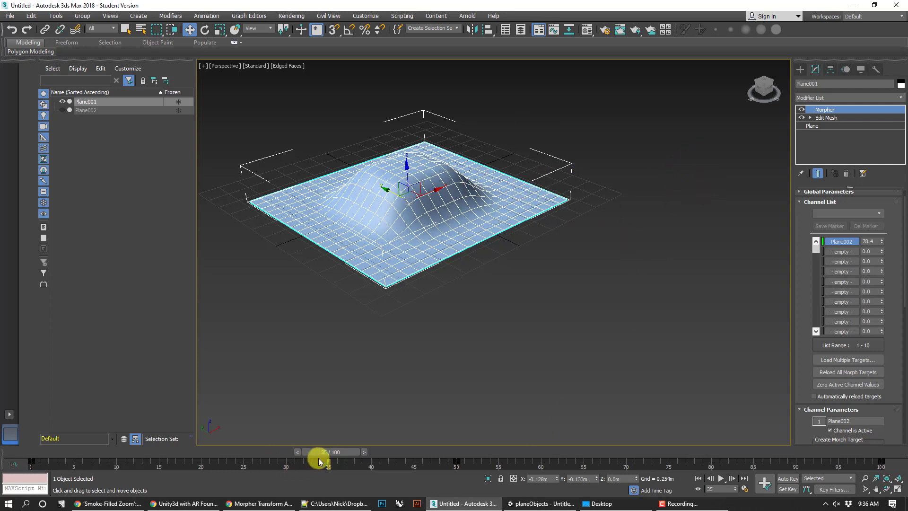
left_click_drag(329, 451, 15, 434)
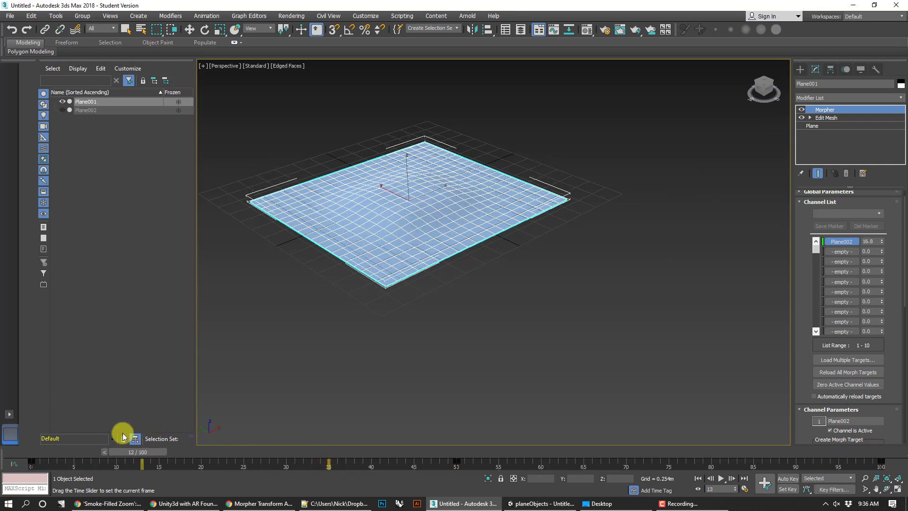
key("w")
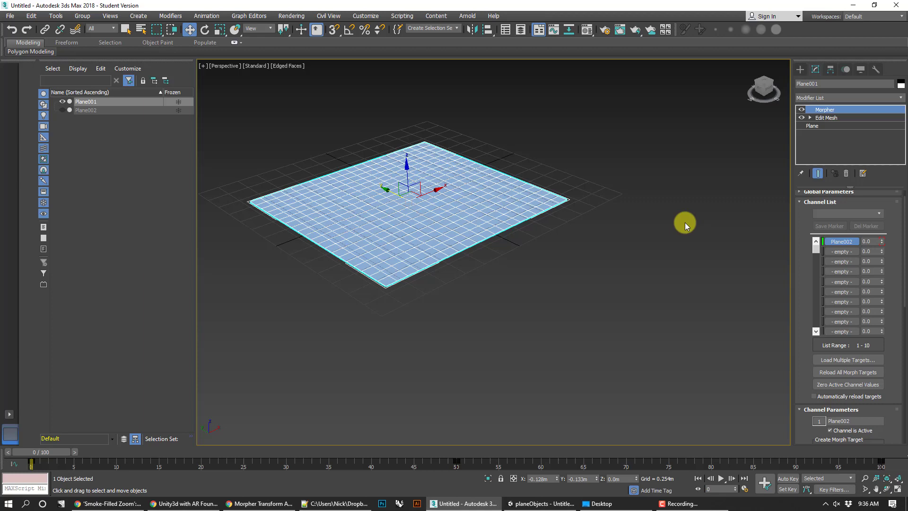
middle_click_drag(574, 230, 539, 276)
scroll(536, 276, "up", 1)
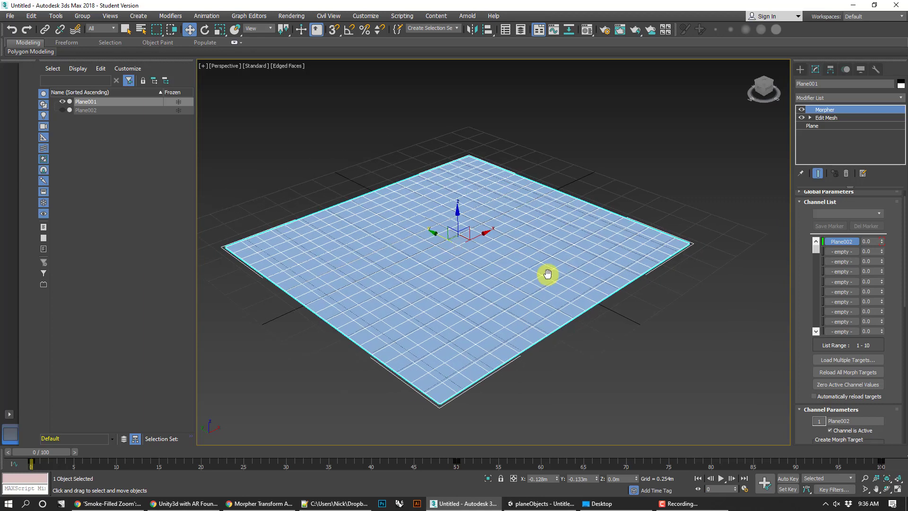
scroll(532, 262, "up", 2)
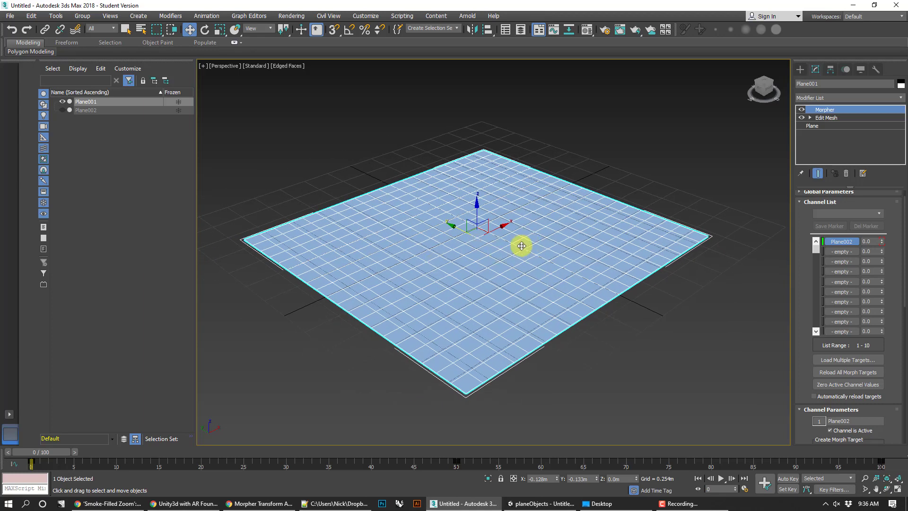
Export to Desktop morpher.FBX, replacing it, with Animation, Bake Animation and Morphs enabled
left_click(10, 15)
mouse_move(20, 156)
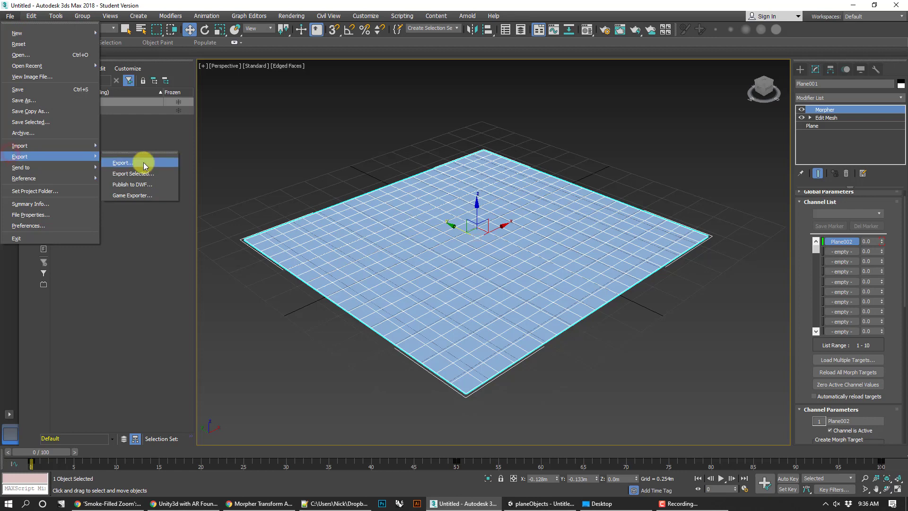
left_click(144, 173)
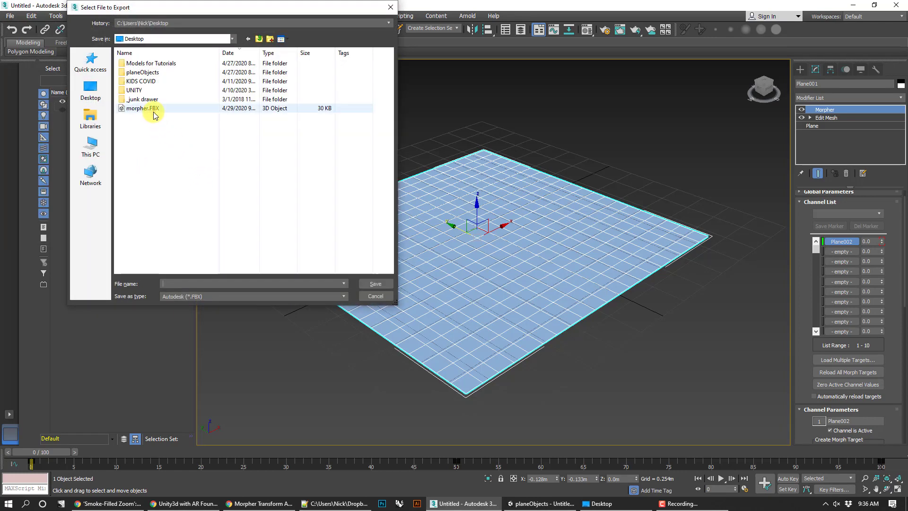
left_click(142, 108)
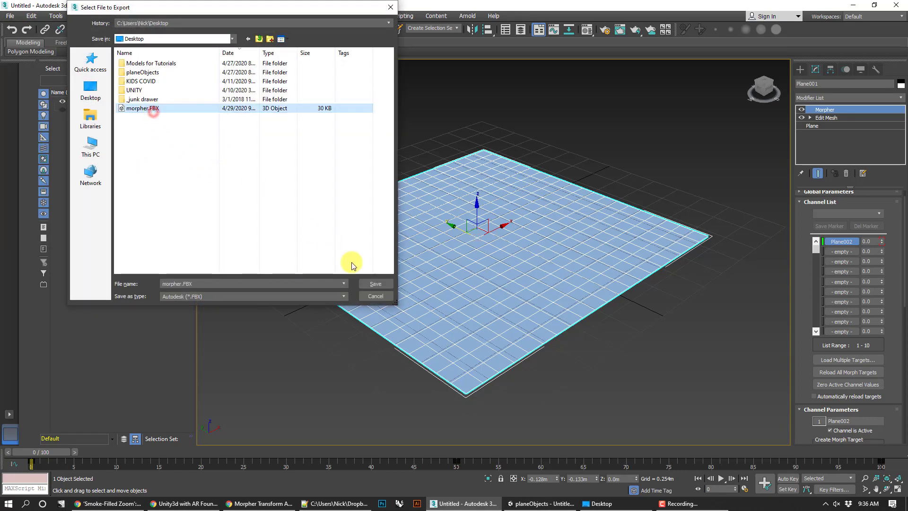
left_click(375, 284)
left_click(484, 288)
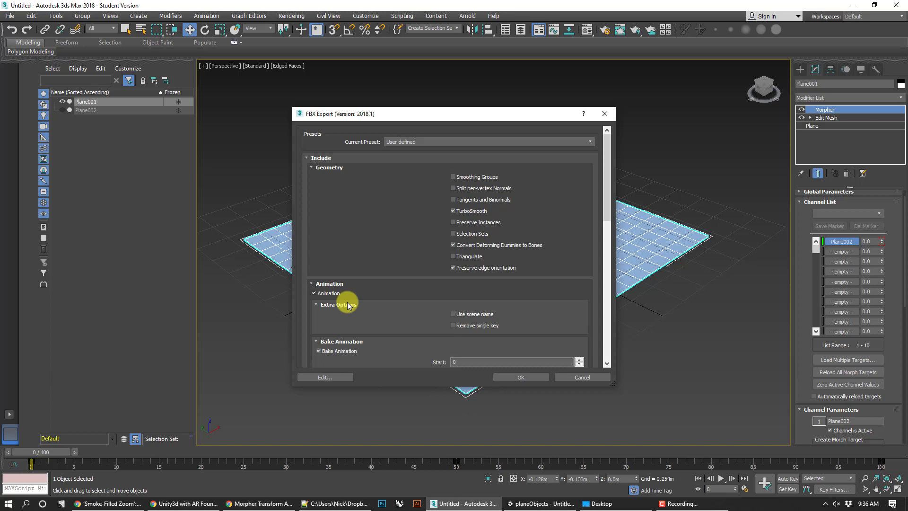
scroll(358, 305, "down", 3)
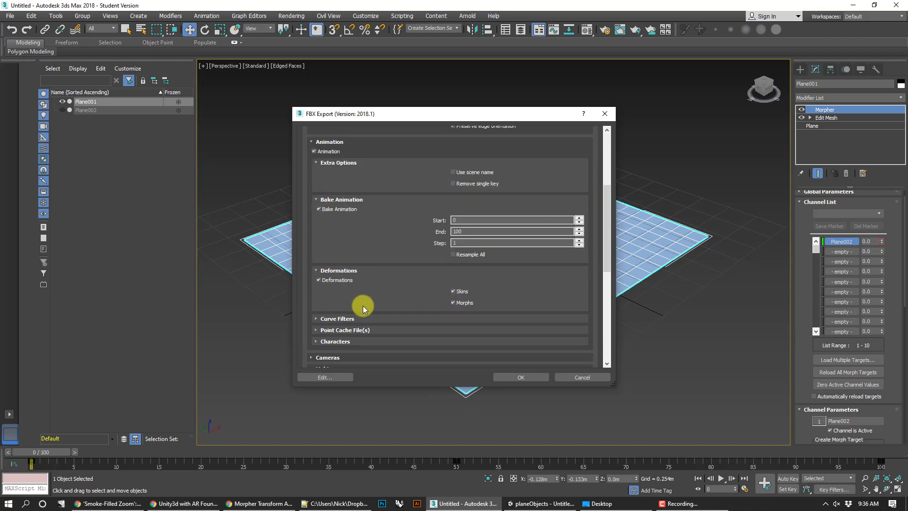
scroll(373, 296, "down", 3)
scroll(377, 293, "down", 3)
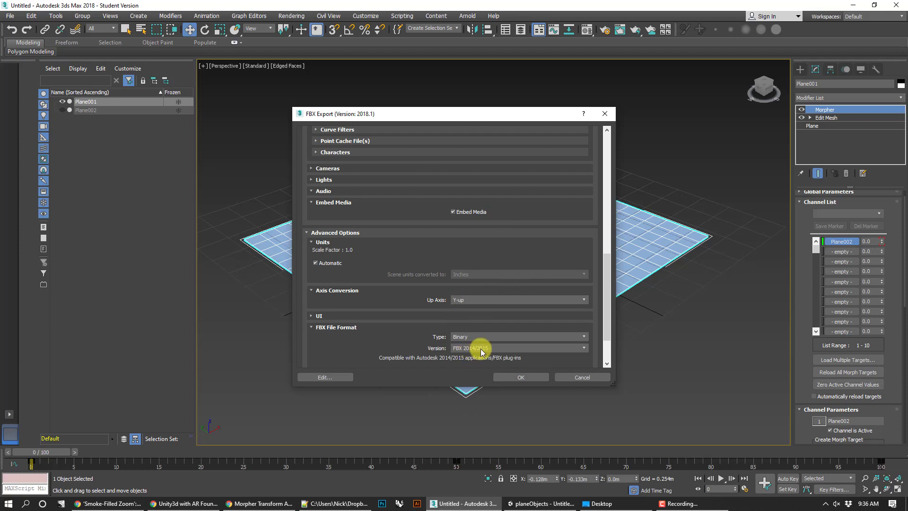
left_click(520, 377)
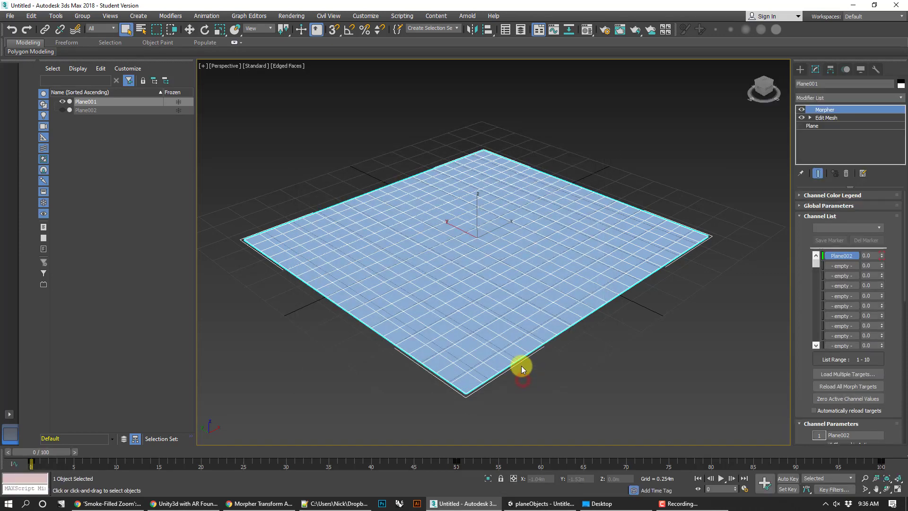
Import morpher.FBX into Unity's Morpher assets folder
left_click(542, 503)
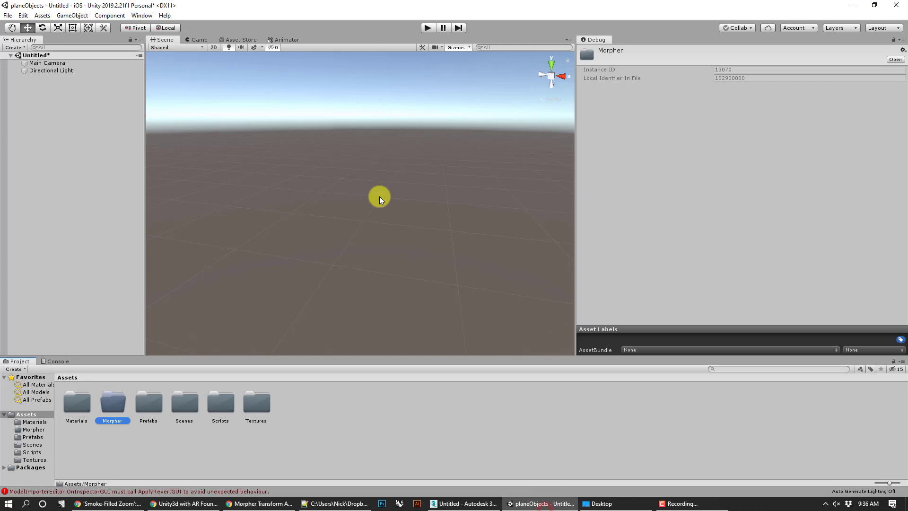
double_click(117, 402)
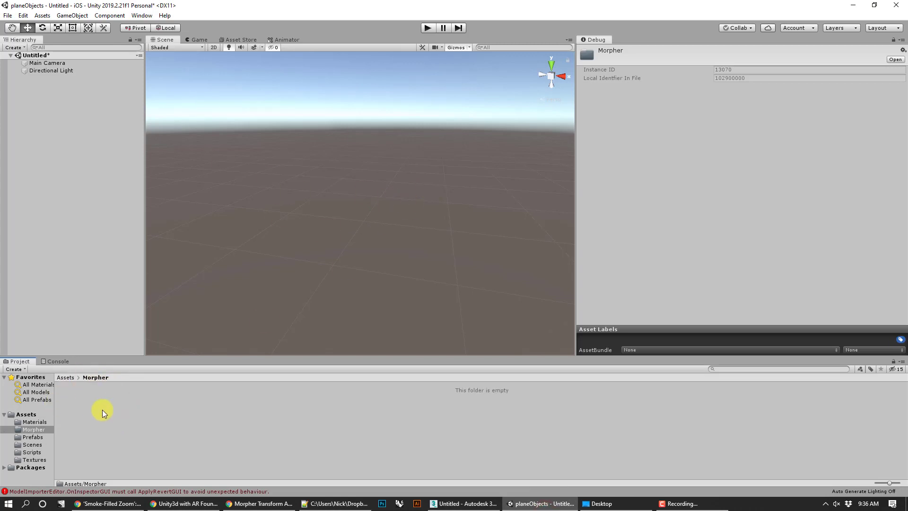
left_click(33, 437)
left_click(32, 429)
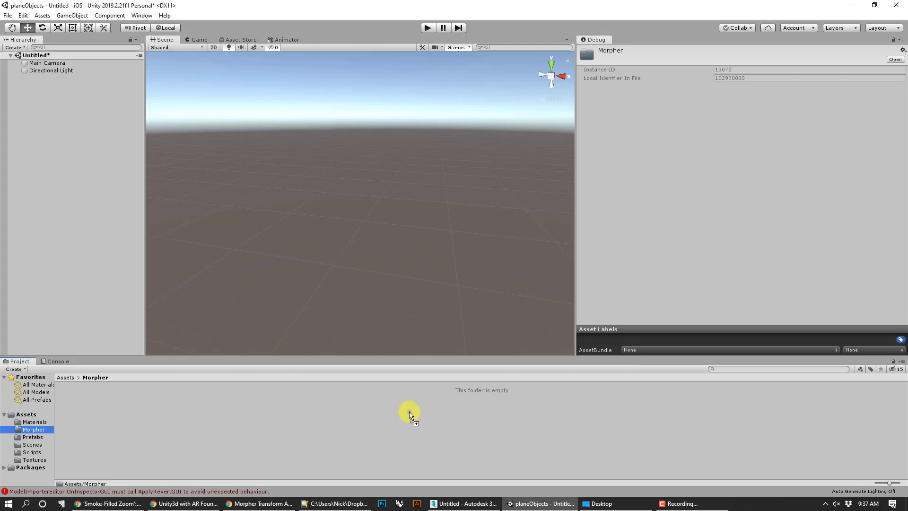
left_click_drag(409, 414, 409, 413)
Preview the morpher model's Take 001 animation as the plane rises into a hill
left_click(77, 407)
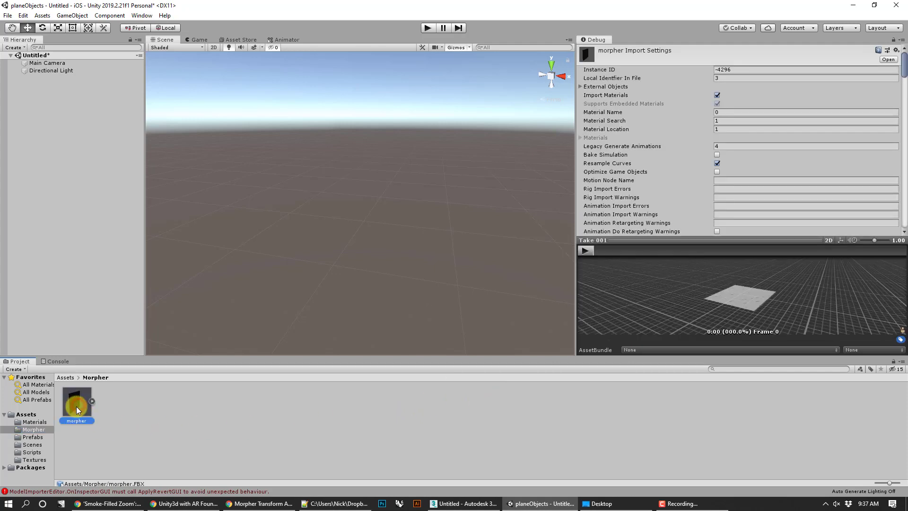
left_click(588, 253)
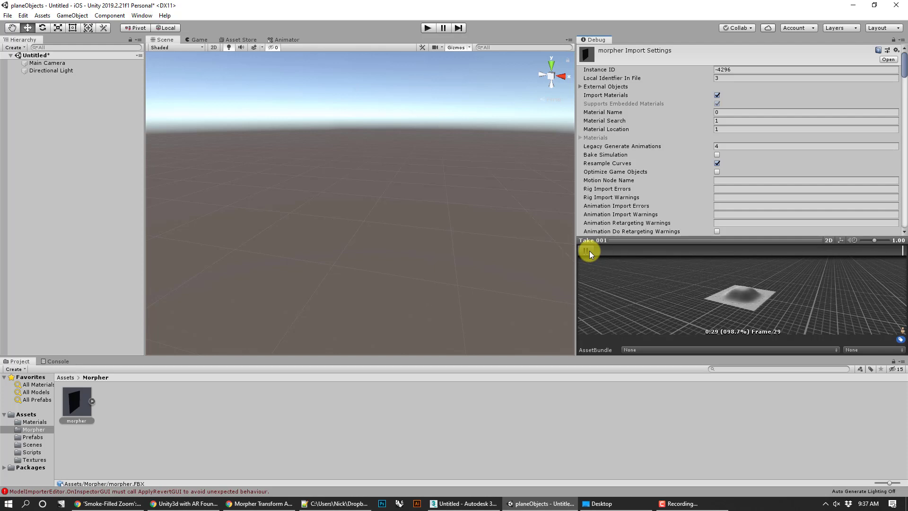
left_click(590, 250)
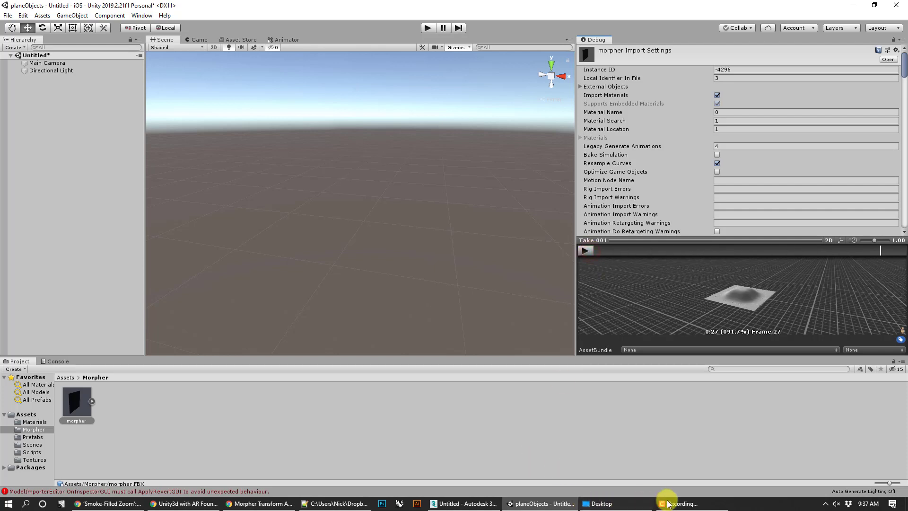
left_click(468, 504)
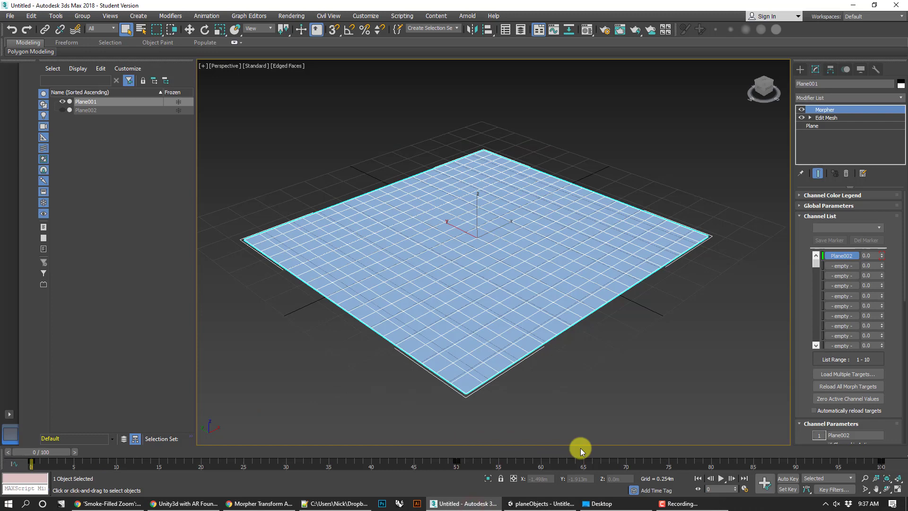
Replay Plane001's morph animation in 3ds Max to compare with the Unity preview
left_click(713, 478)
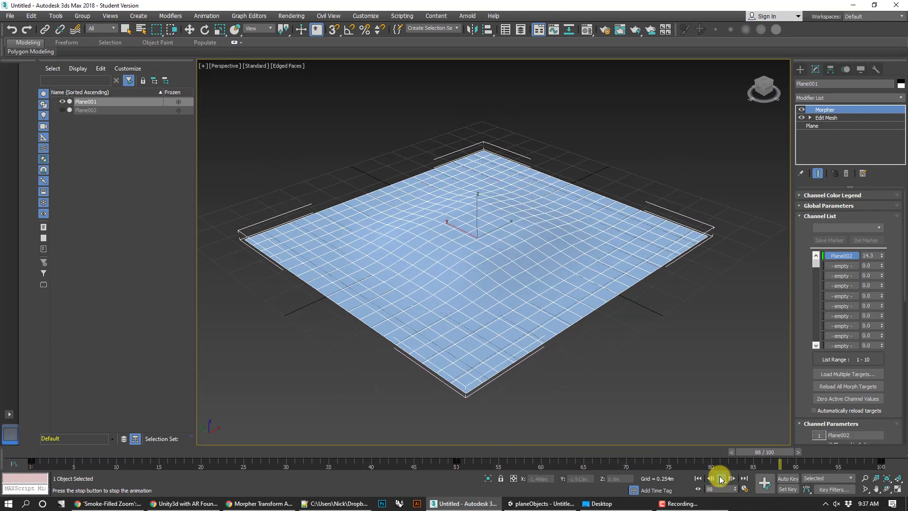
left_click(541, 504)
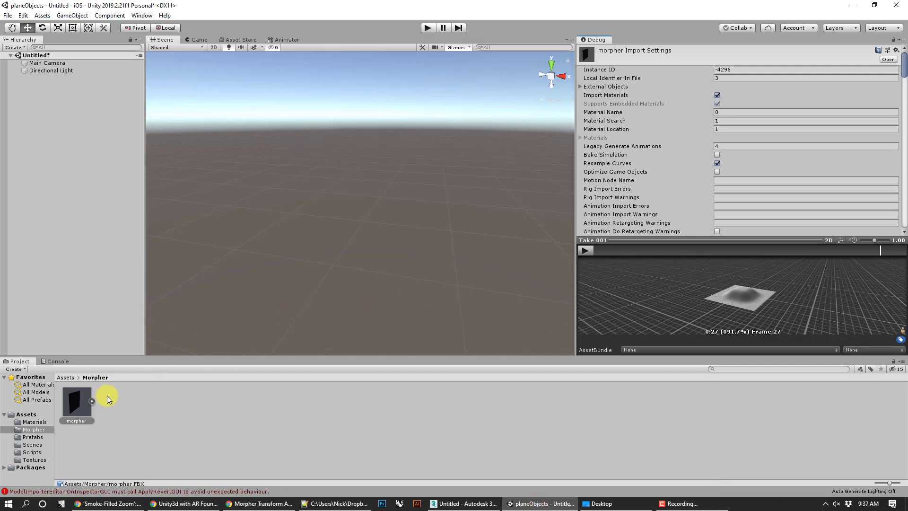
Expand the morpher FBX and inspect its import settings, Transform, Animator and material data
left_click(91, 403)
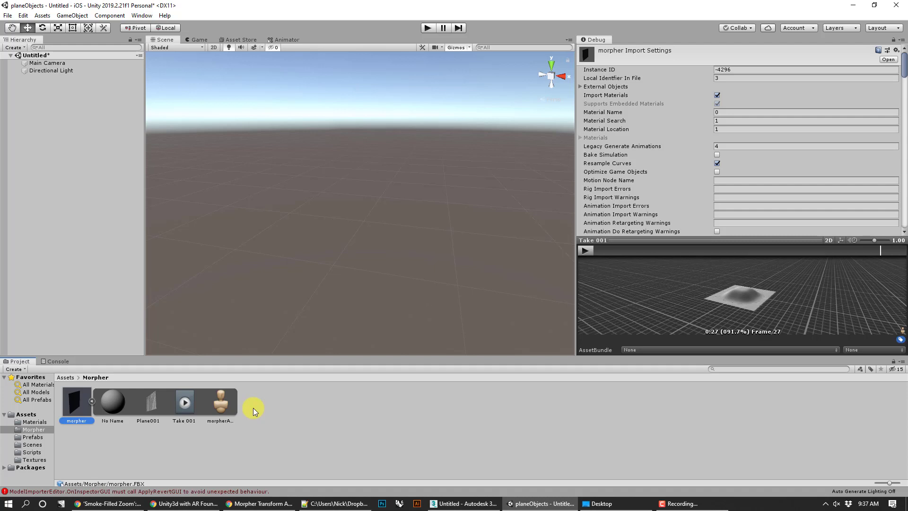
left_click(77, 403)
scroll(672, 127, "down", 5)
scroll(691, 145, "up", 5)
scroll(681, 153, "down", 10)
scroll(685, 164, "down", 10)
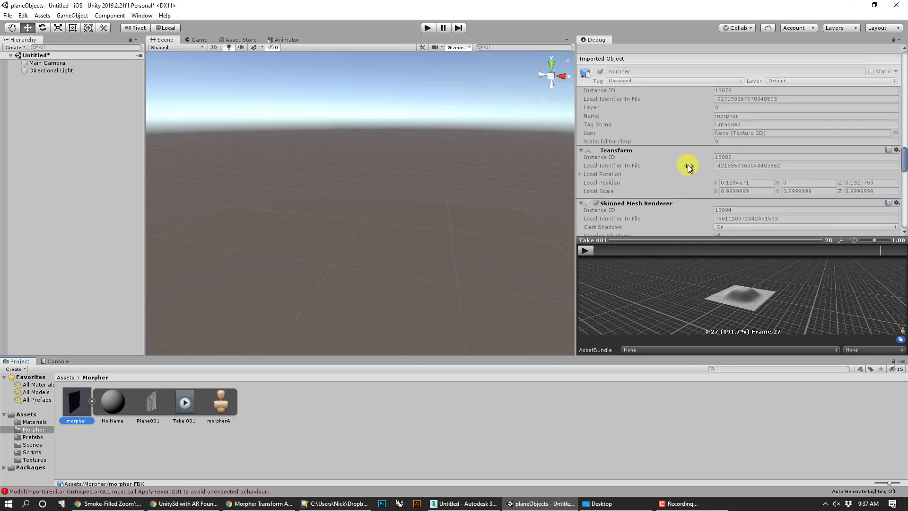
scroll(687, 164, "down", 5)
scroll(689, 163, "down", 5)
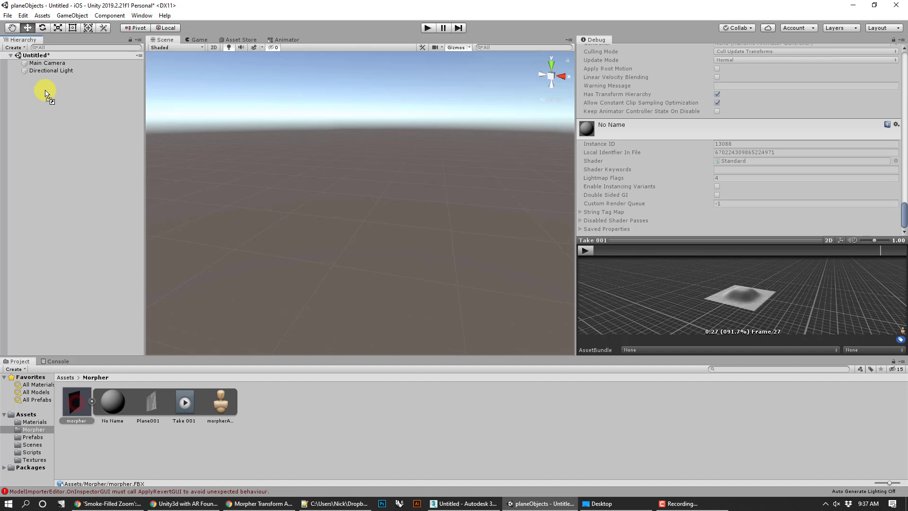
Place the morpher model in the scene with Local Position X and Z set to 0
left_click_drag(76, 402, 45, 89)
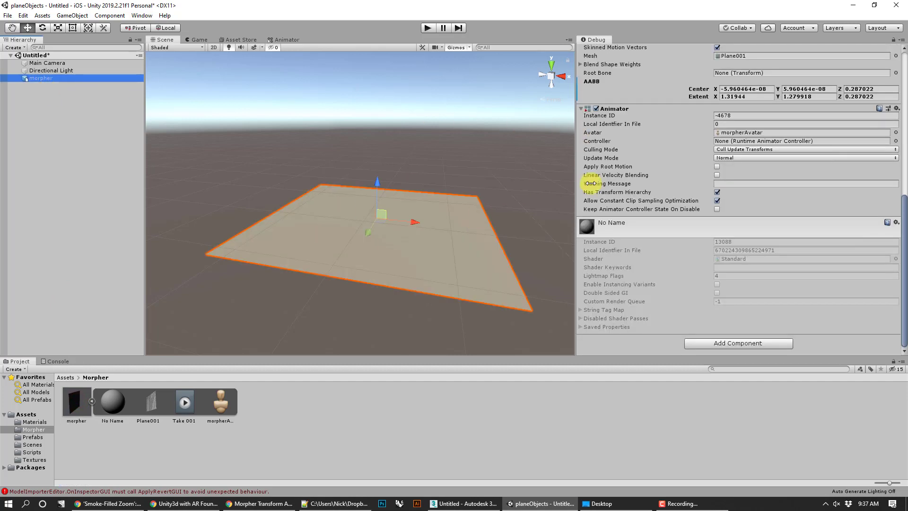
scroll(658, 121, "up", 5)
scroll(658, 112, "up", 2)
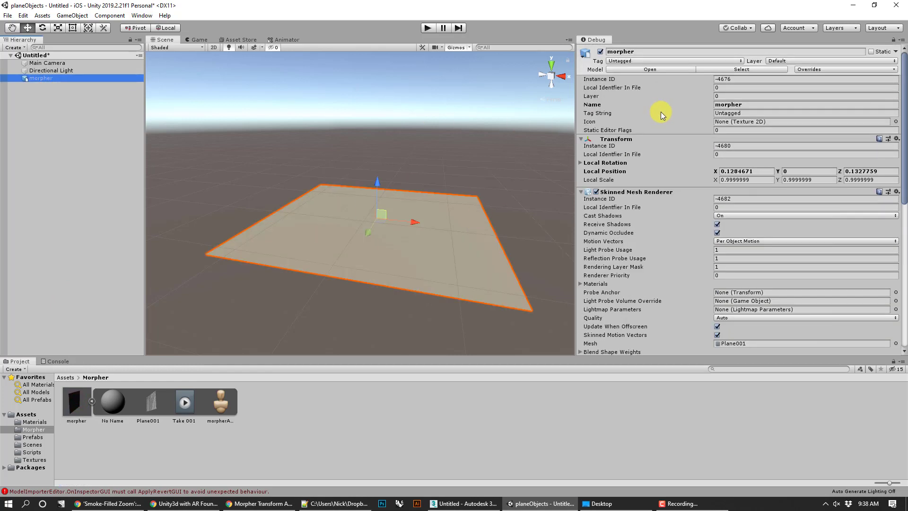
double_click(758, 172)
type("0")
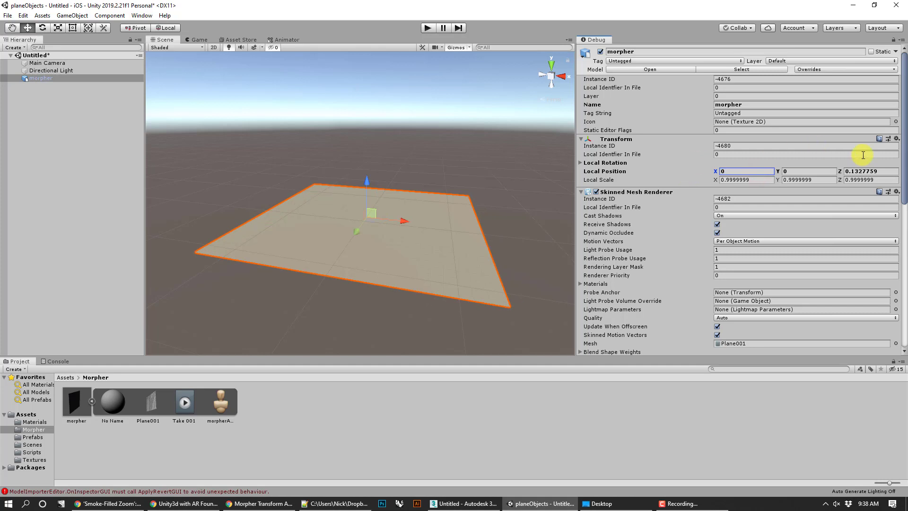
double_click(869, 171)
type("0")
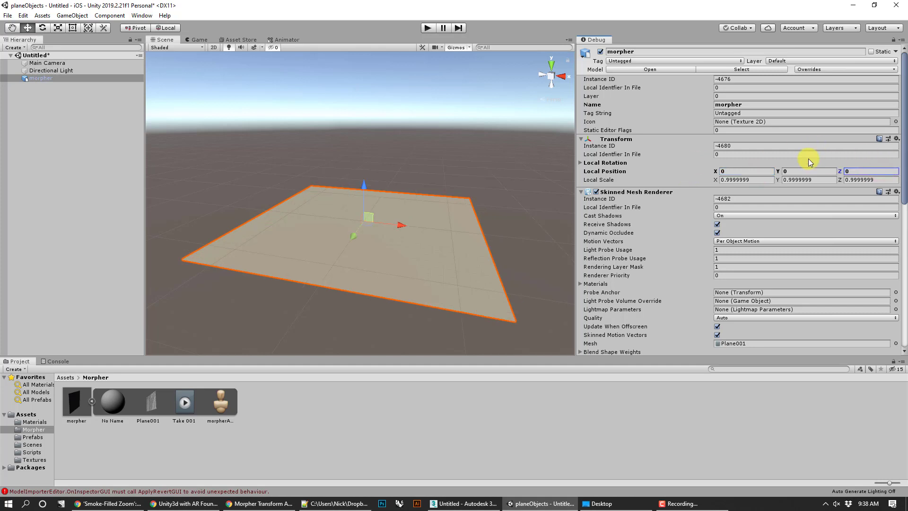
scroll(764, 227, "down", 3)
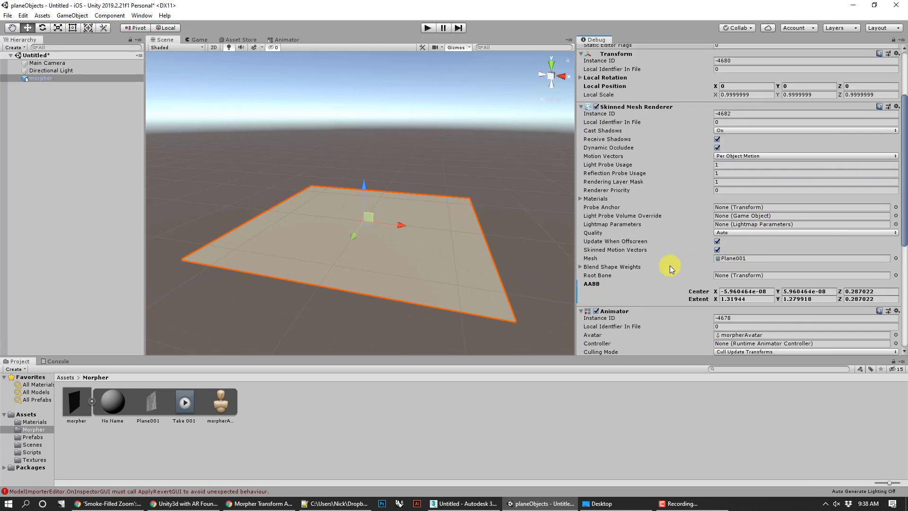
scroll(673, 272, "down", 3)
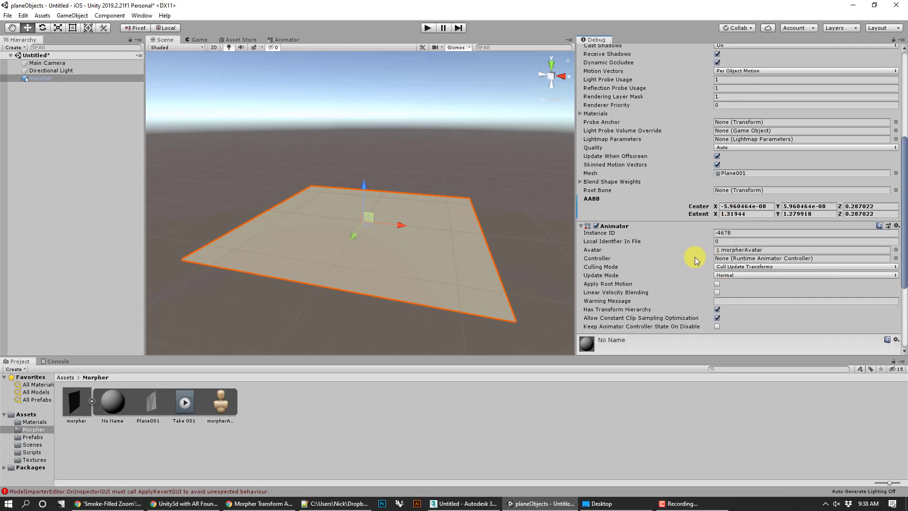
scroll(690, 261, "down", 3)
scroll(682, 255, "up", 8)
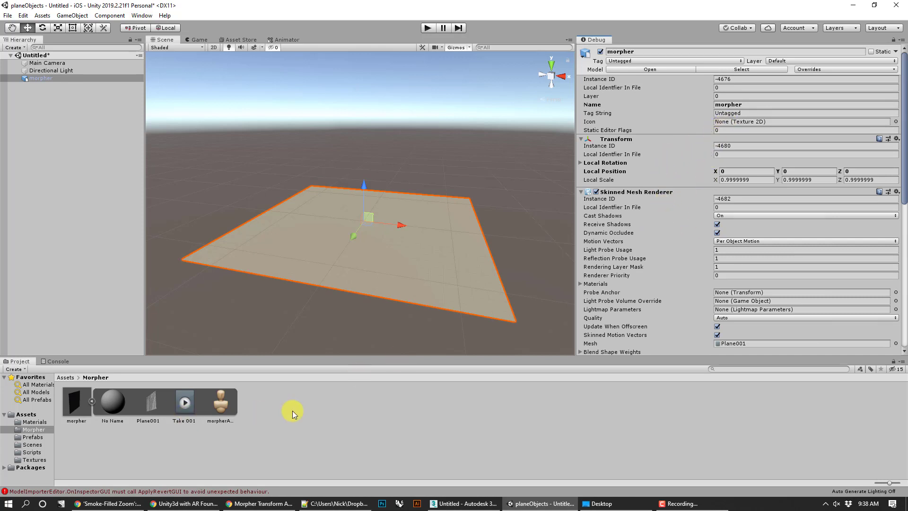
Create the myMorph animator controller and a duplicate Take 001 clip asset
right_click(257, 410)
mouse_move(323, 190)
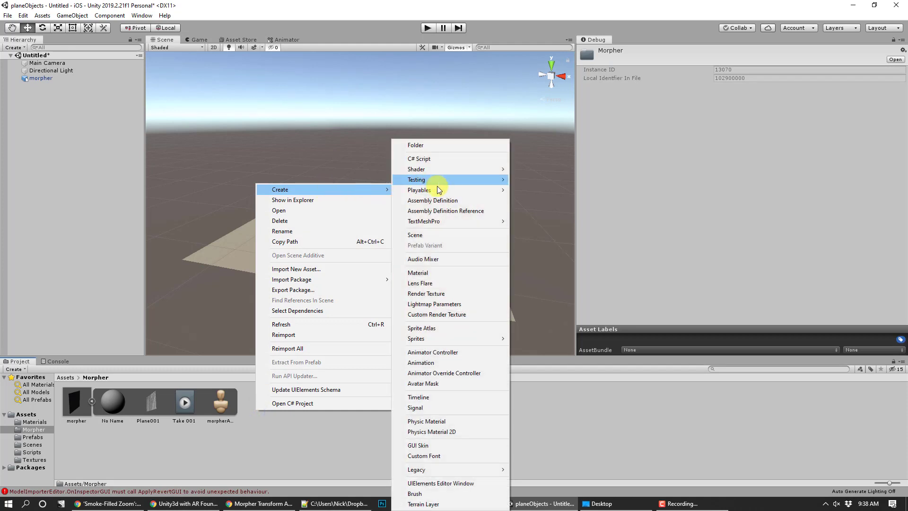
left_click(432, 351)
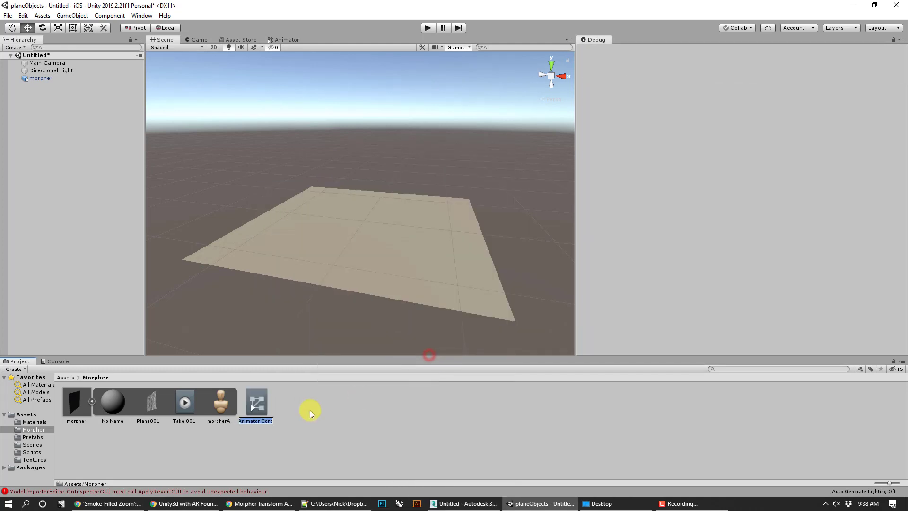
type("myMorph")
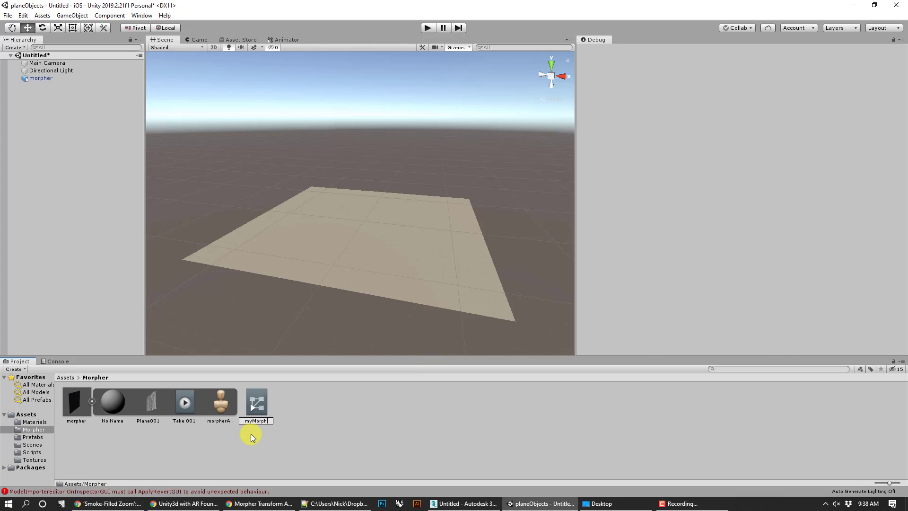
key("Return")
left_click(185, 402)
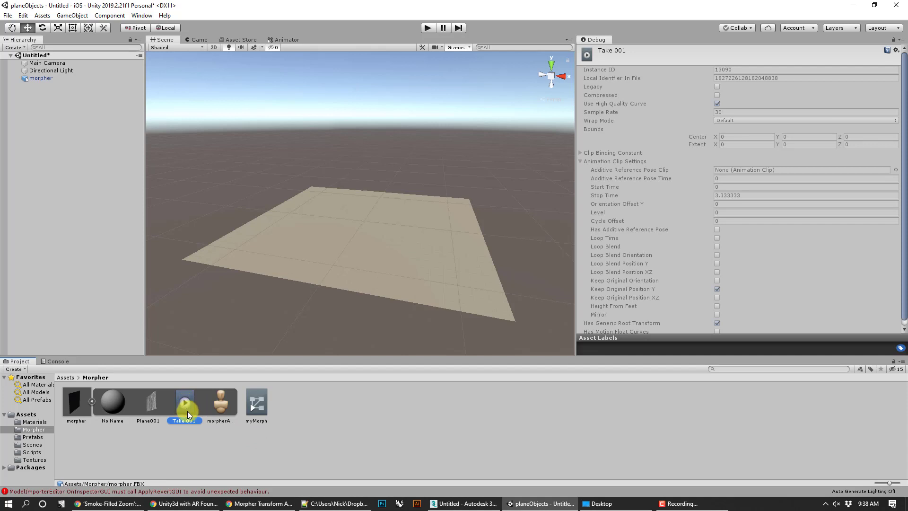
key("ctrl+d")
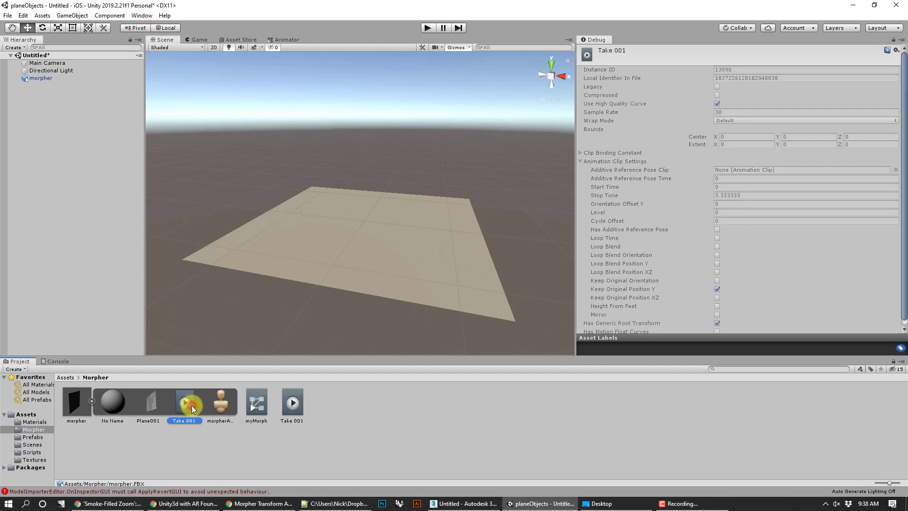
Add Take 001 as myMorph's default state with a playback speed of 0.5
left_click(257, 399)
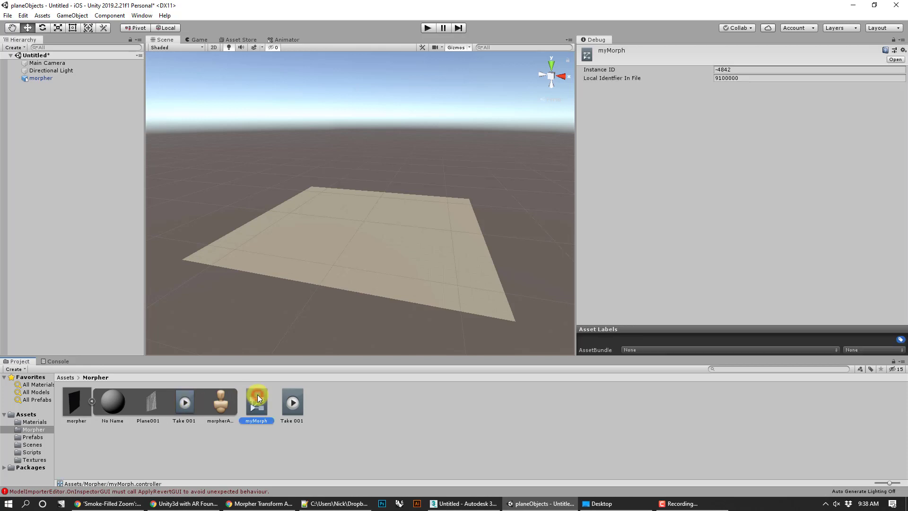
double_click(256, 398)
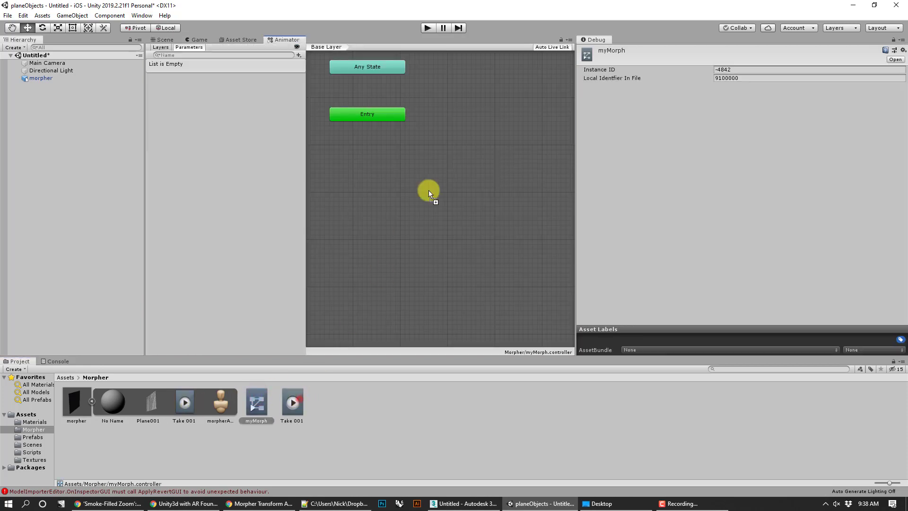
left_click_drag(299, 400, 468, 101)
left_click(492, 106)
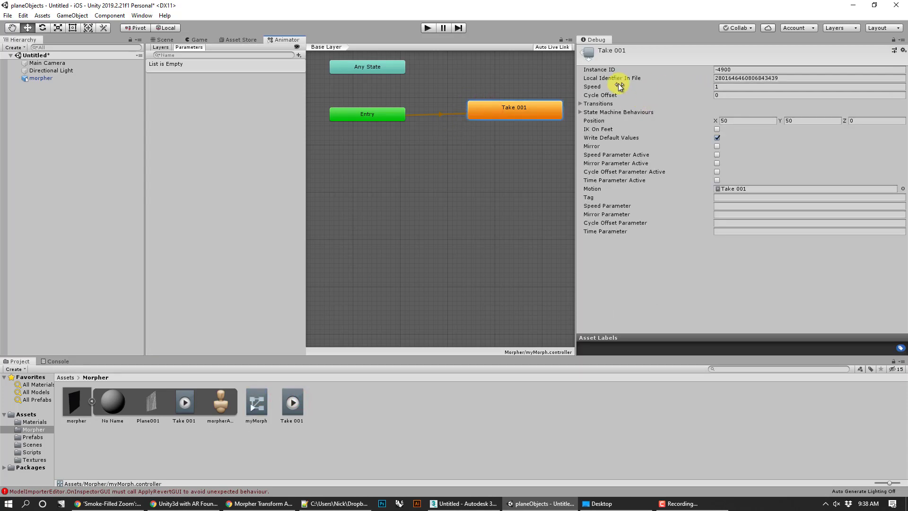
left_click(717, 87)
type("0.5")
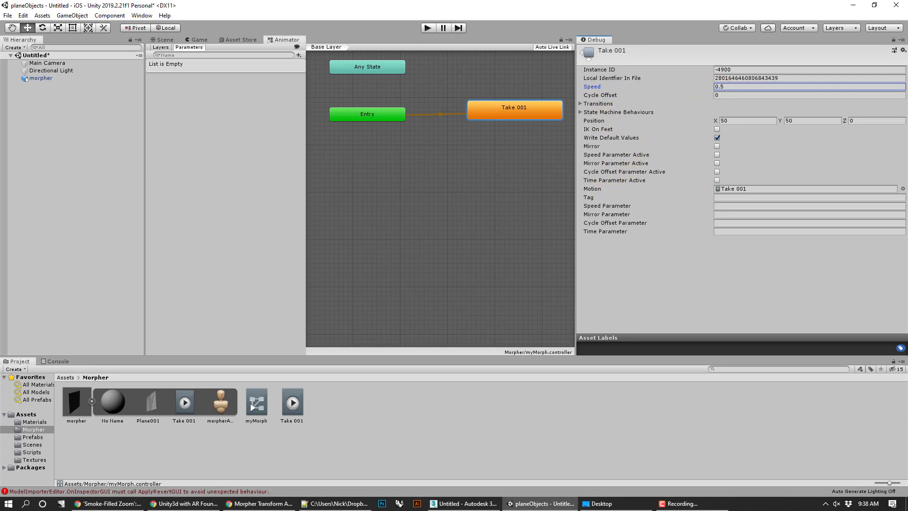
key("Return")
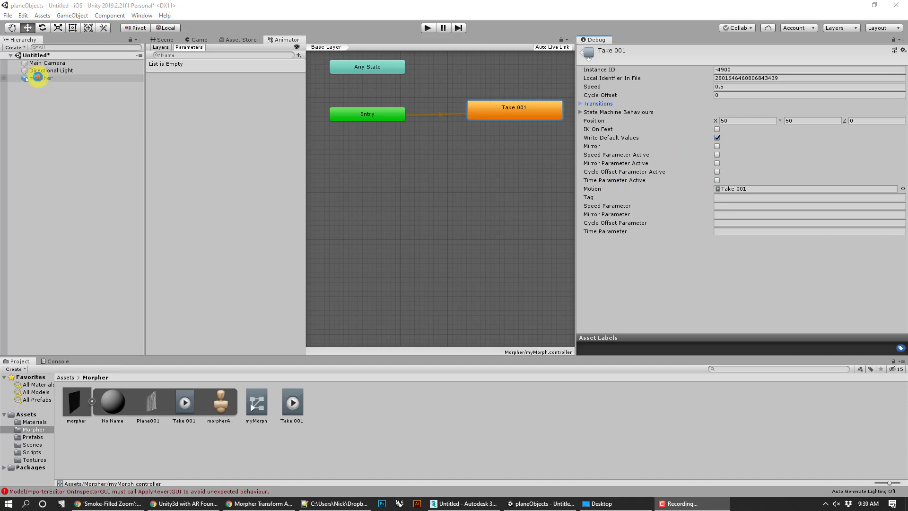
left_click(38, 78)
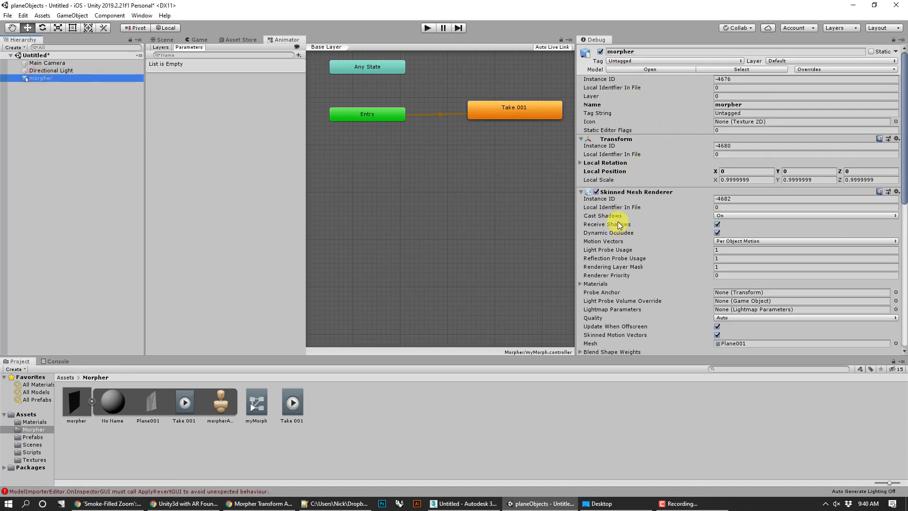
scroll(663, 252, "down", 3)
scroll(663, 251, "down", 3)
scroll(664, 252, "down", 3)
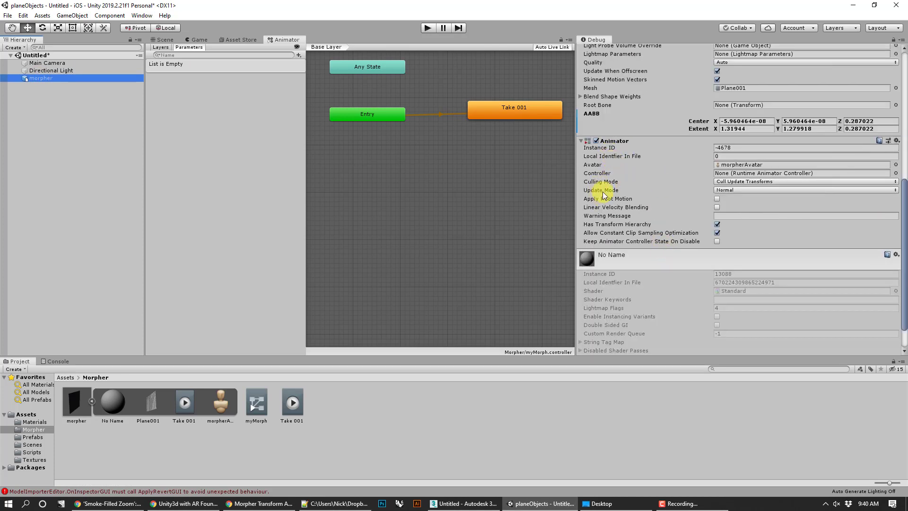
Set myMorph as morpher's Animator Controller and unpack morpher from its prefab
left_click(725, 173)
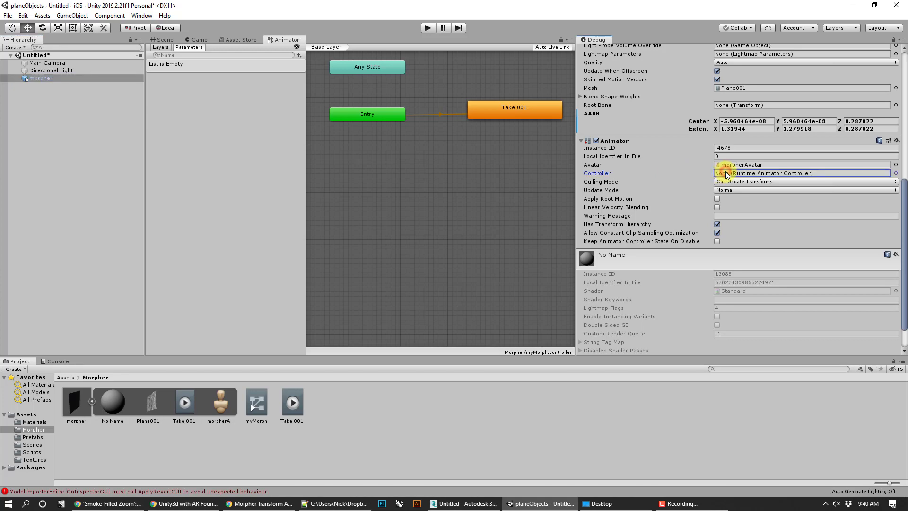
left_click_drag(257, 404, 729, 177)
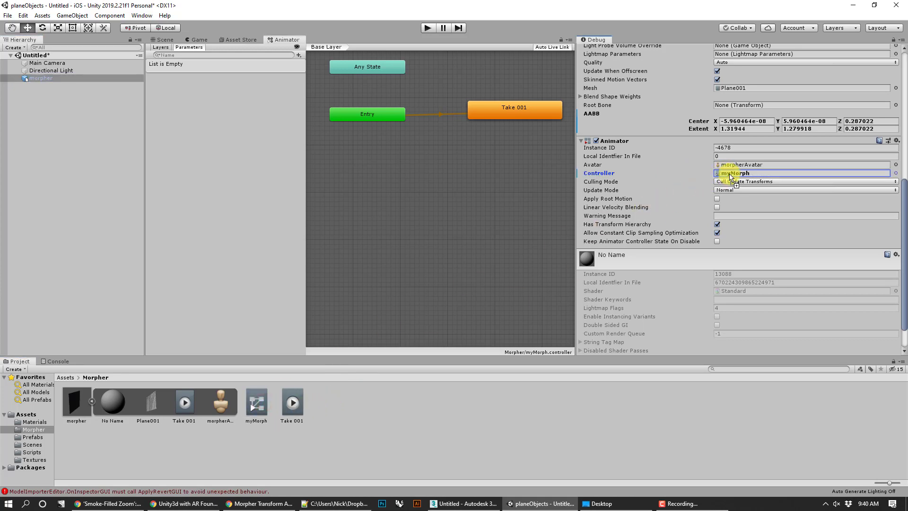
right_click(47, 78)
left_click(90, 185)
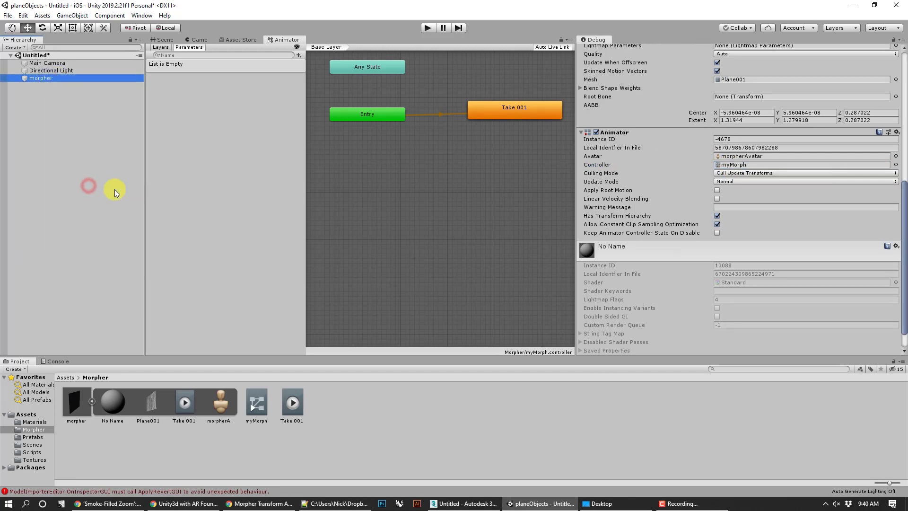
left_click(51, 120)
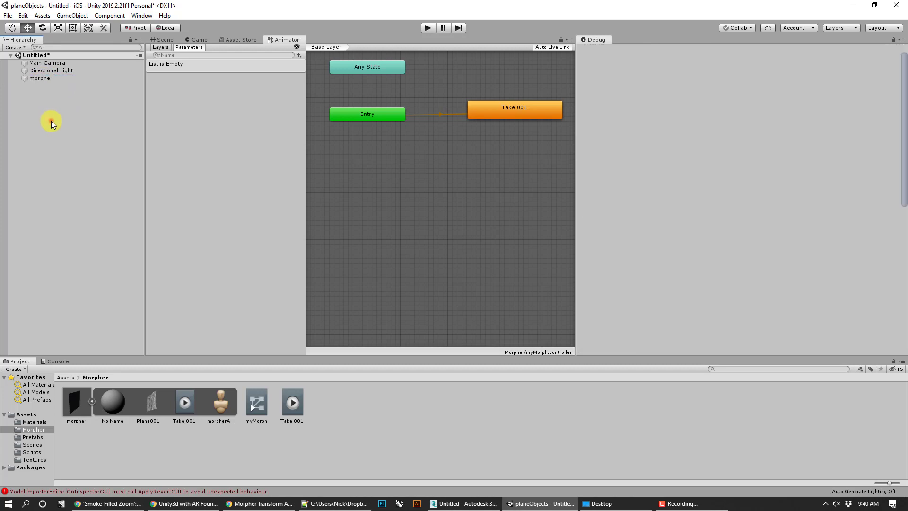
left_click(51, 80)
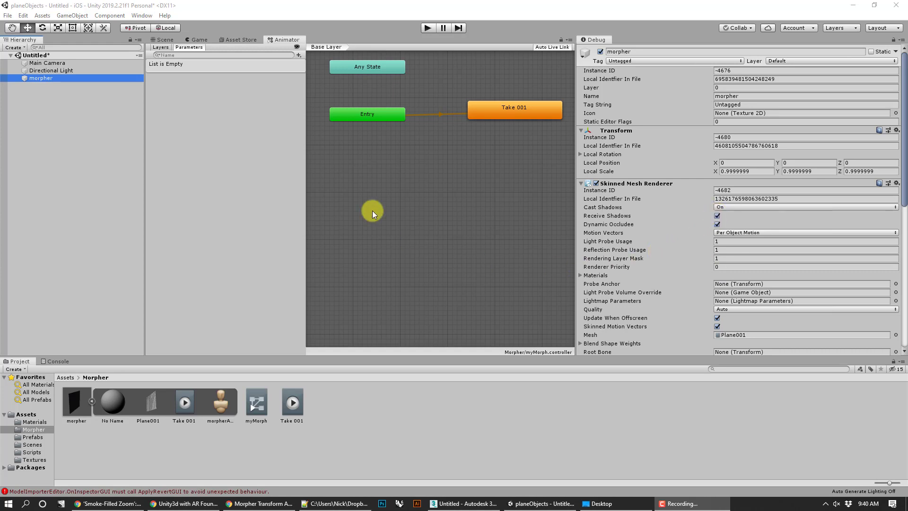
Set the duplicated Take 001 clip's Wrap Mode to Loop and enable Loop Time
left_click(297, 398)
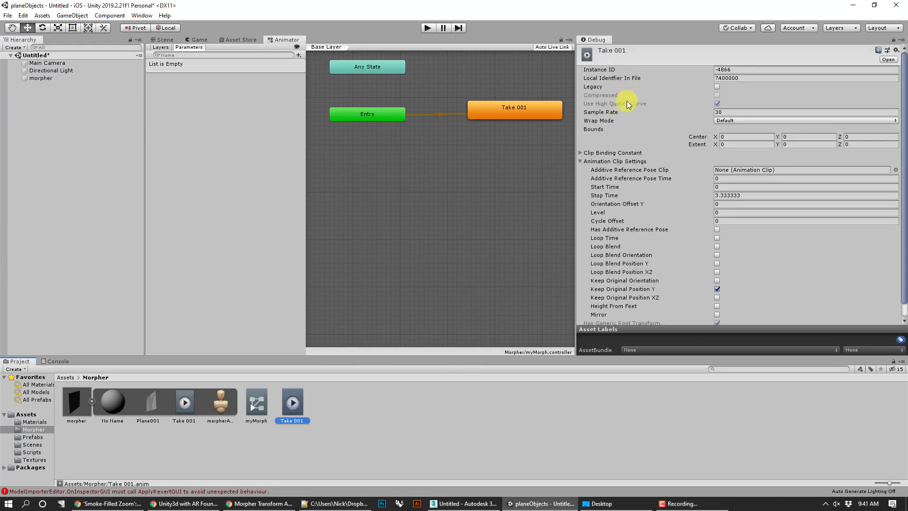
left_click(730, 120)
left_click(743, 151)
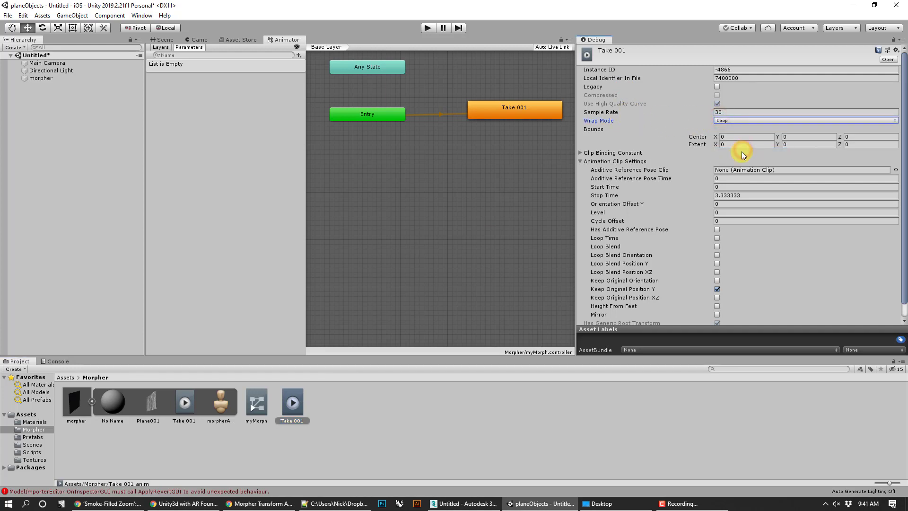
left_click(716, 238)
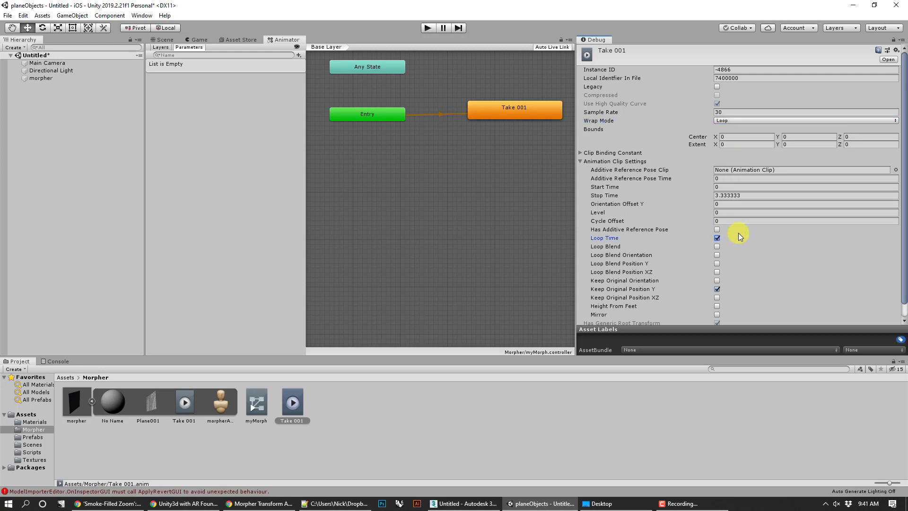
scroll(783, 254, "down", 1)
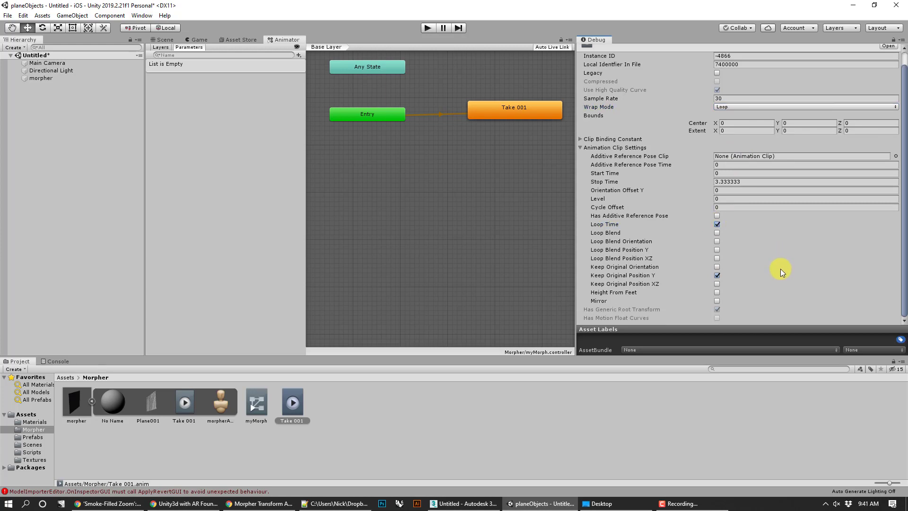
scroll(780, 269, "up", 1)
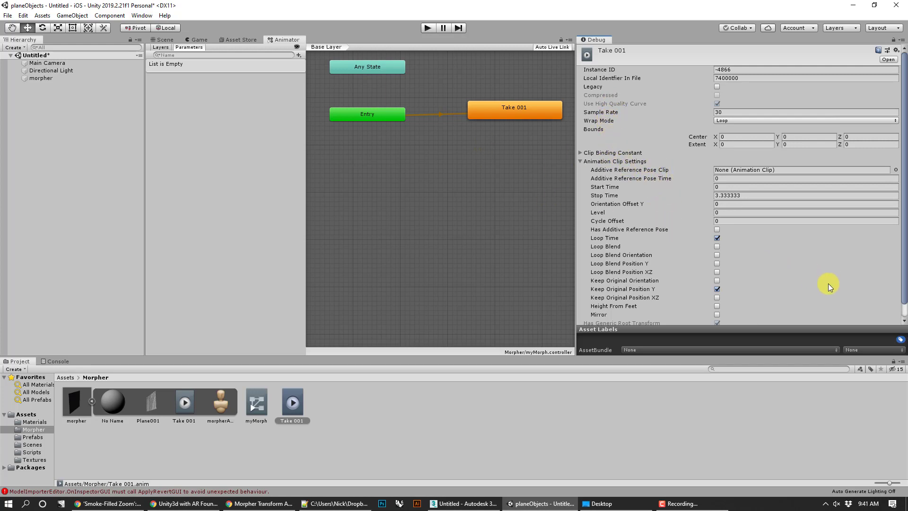
scroll(780, 213, "down", 1)
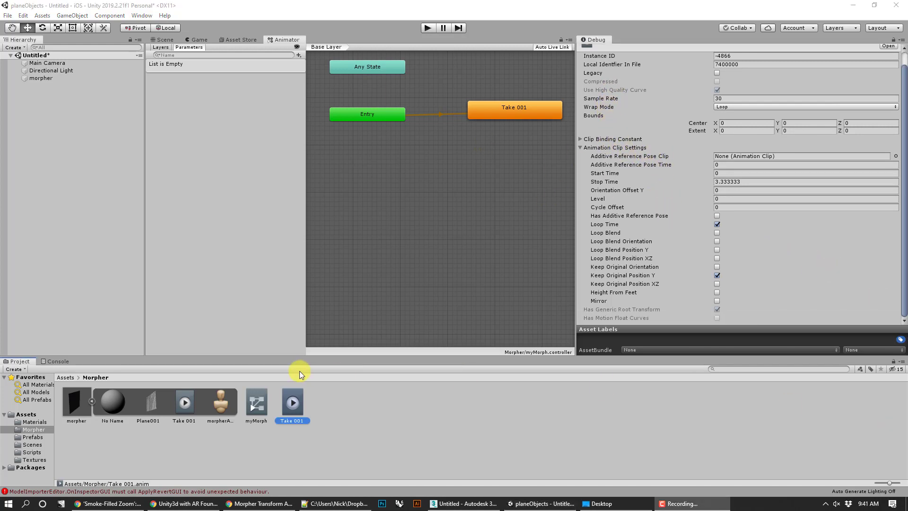
Untick Resample Curves in the morpher FBX import settings and apply the change
left_click(73, 408)
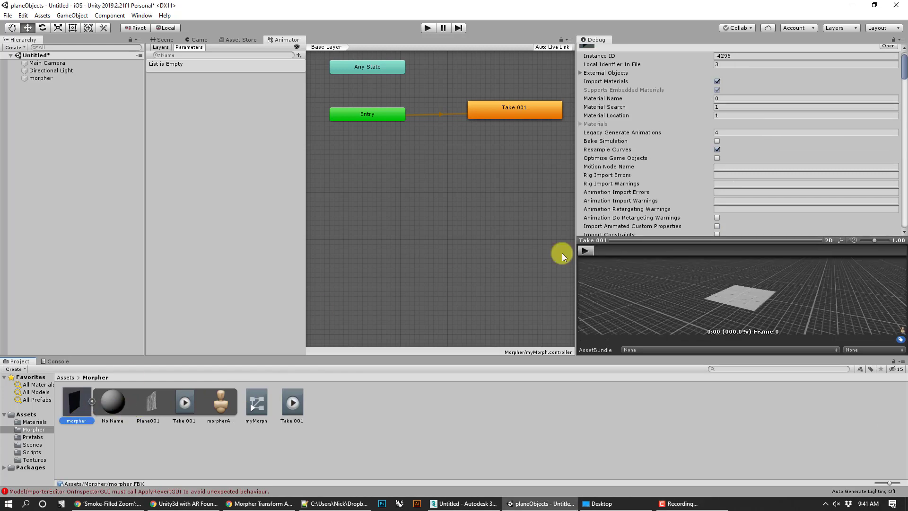
left_click(717, 150)
scroll(770, 178, "up", 1)
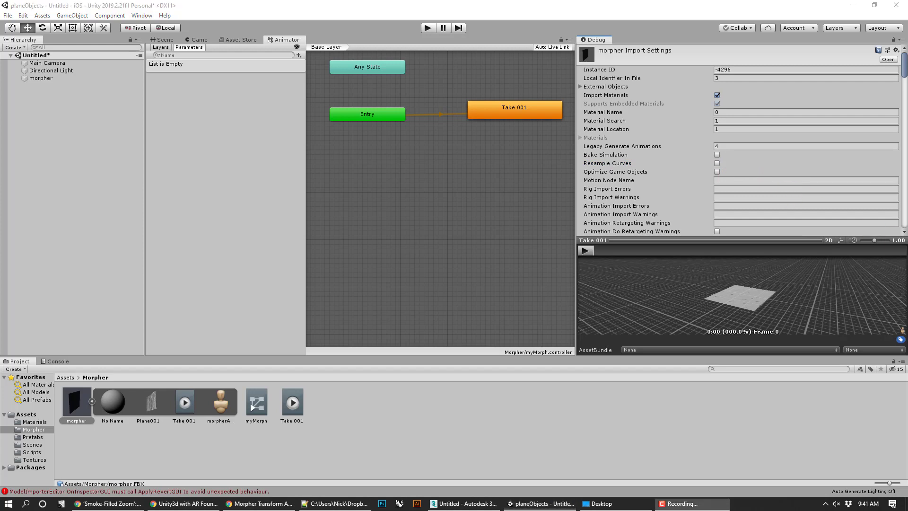
left_click(445, 272)
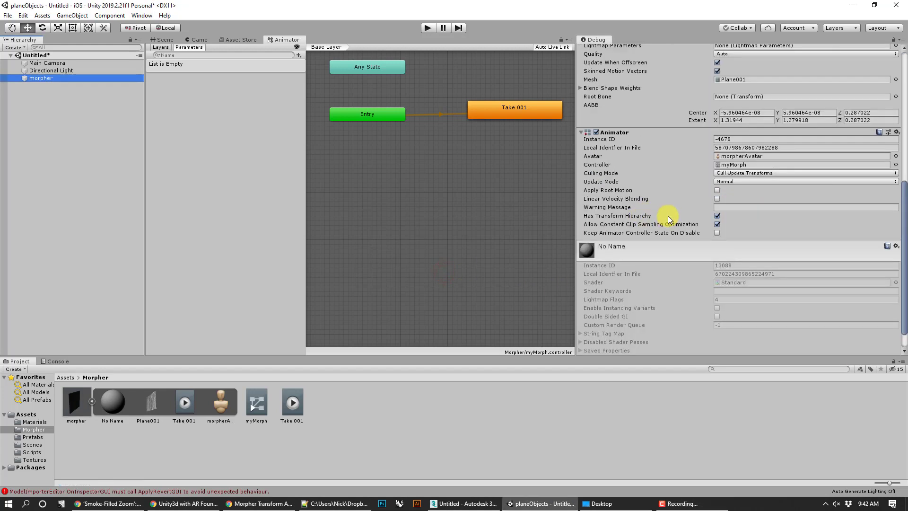
scroll(674, 206, "up", 5)
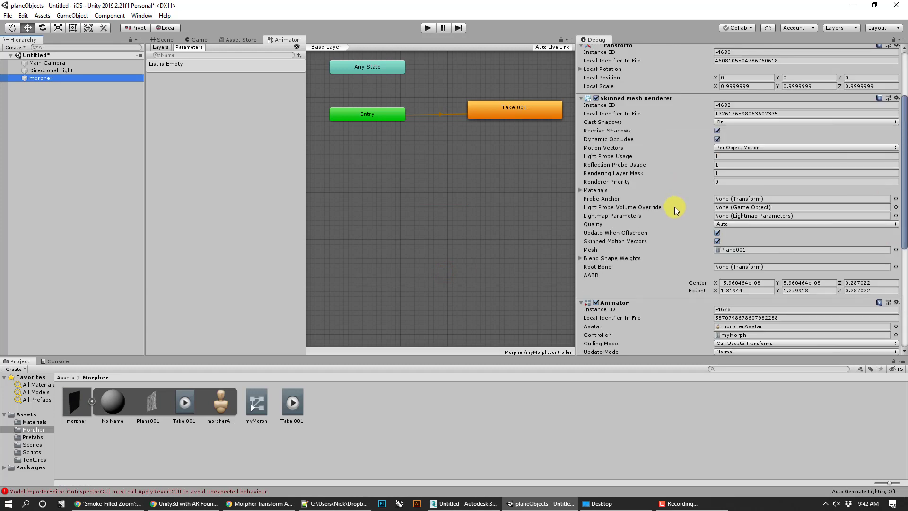
scroll(674, 207, "up", 5)
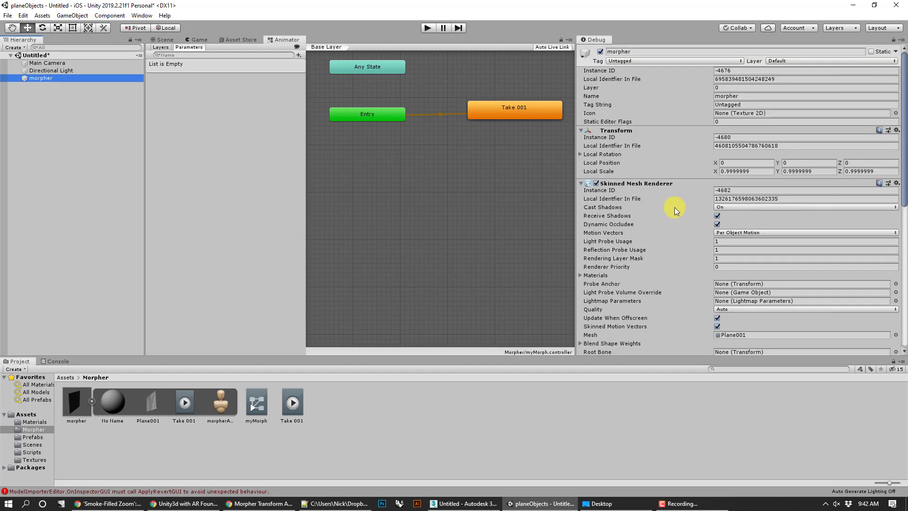
Put the green Teapot material in the plane's Element 0 slot and view it in the Scene
left_click(579, 276)
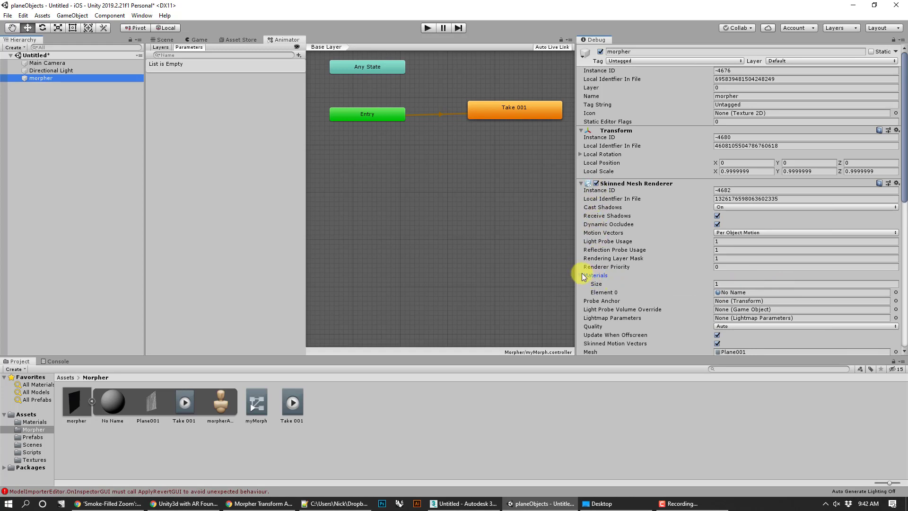
left_click(34, 421)
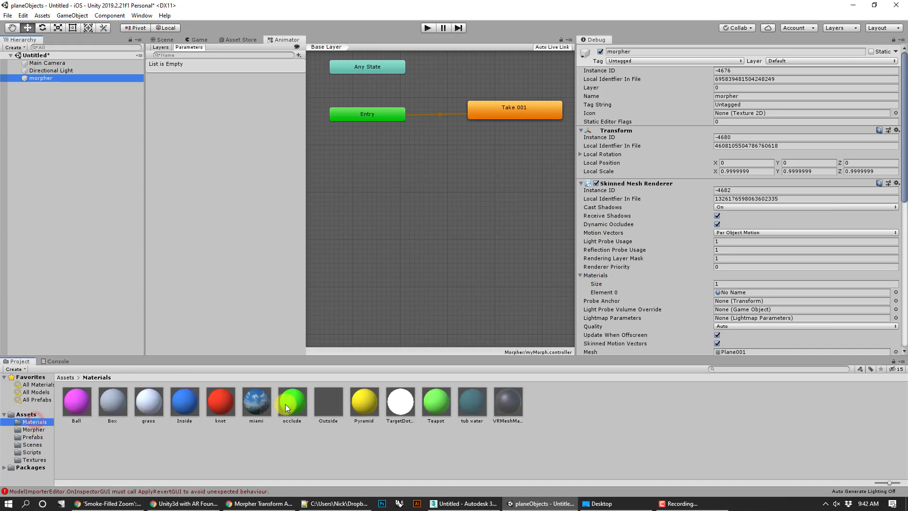
left_click_drag(433, 402, 736, 293)
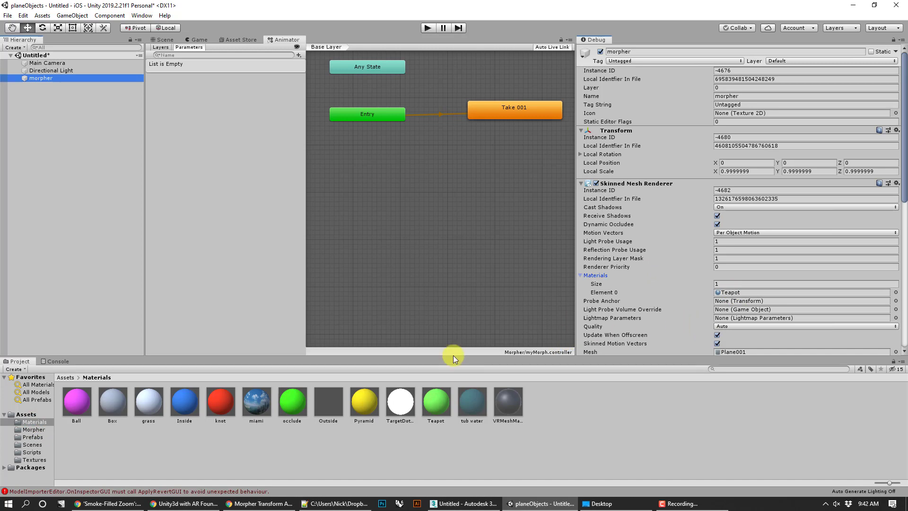
left_click(34, 425)
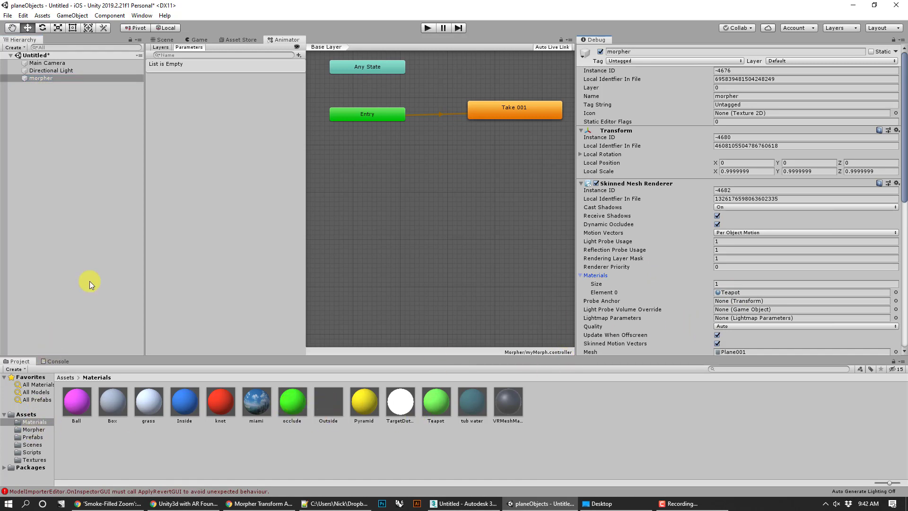
left_click(165, 39)
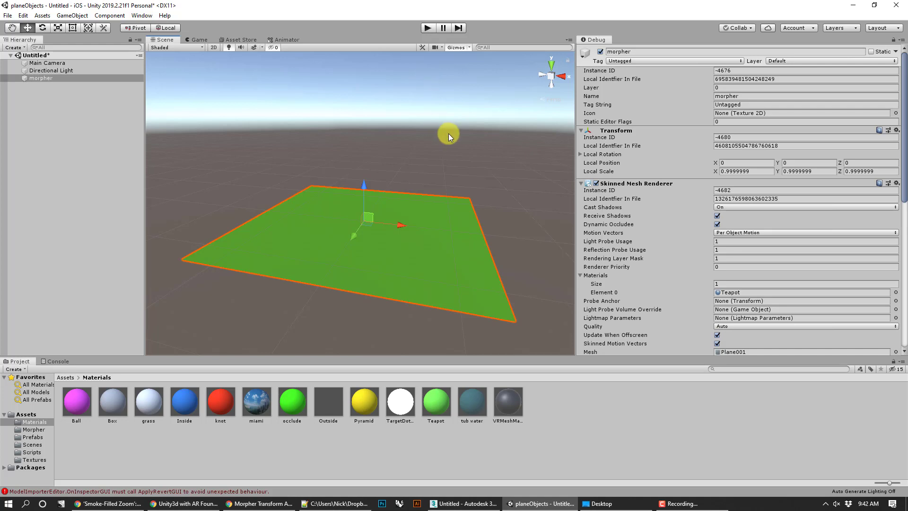
Deselect the plane, play the scene to view the green plane in the Game view, then stop
left_click(452, 136)
left_click(427, 28)
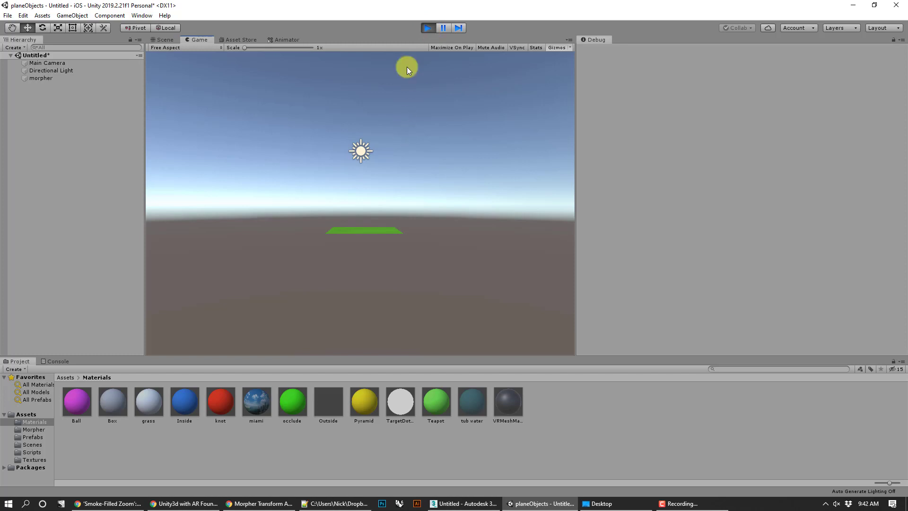
left_click(425, 27)
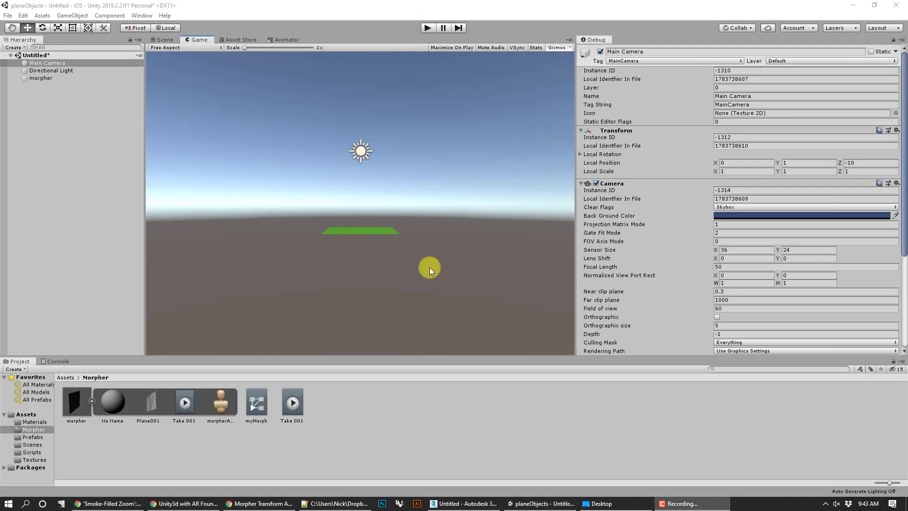
Set the Take 001 state's Speed to 1 in the myMorph Animator and play the scene in Game view
double_click(255, 399)
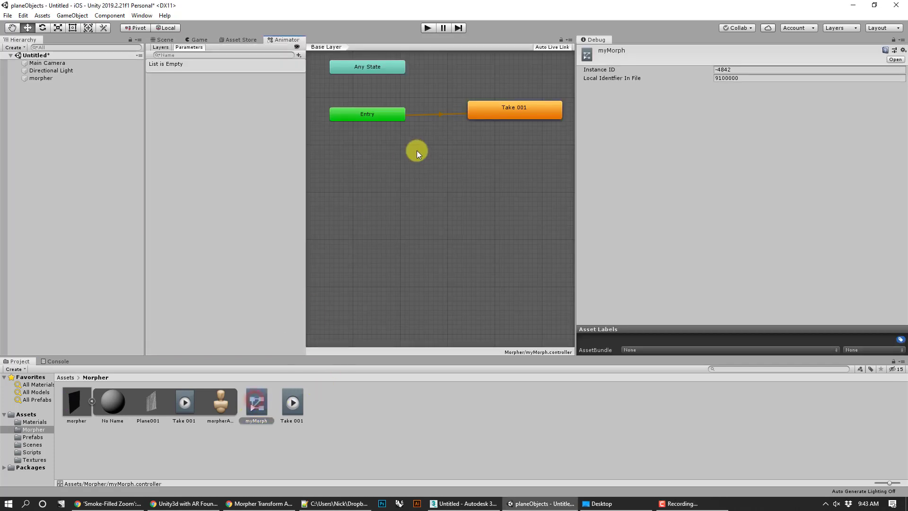
left_click(493, 117)
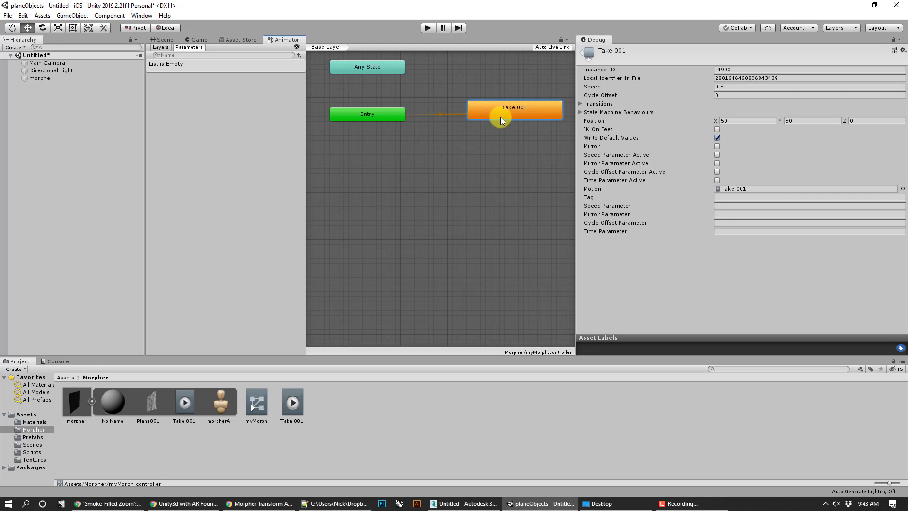
left_click(752, 87)
type("1")
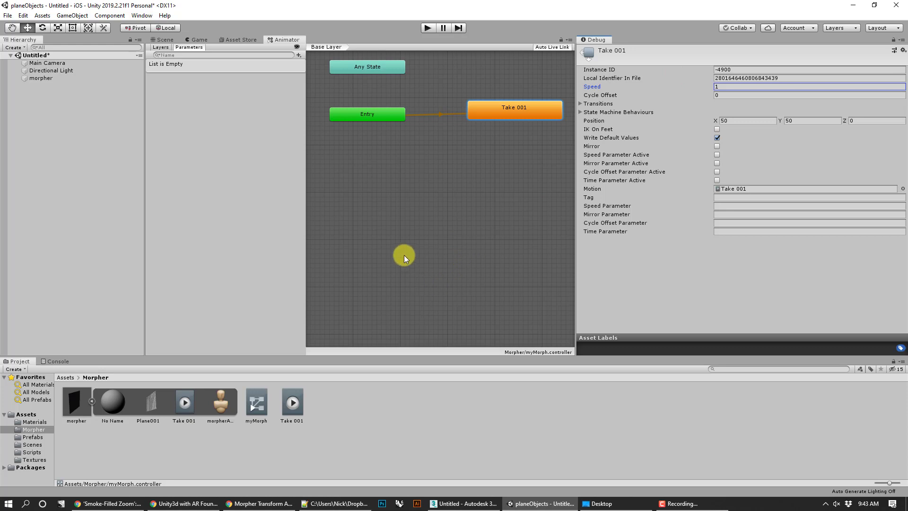
left_click(192, 39)
left_click(426, 27)
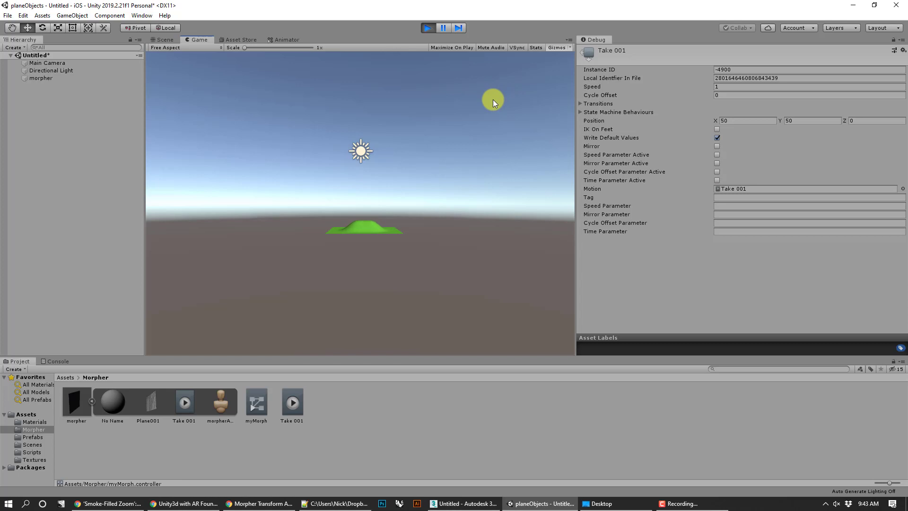
left_click(426, 28)
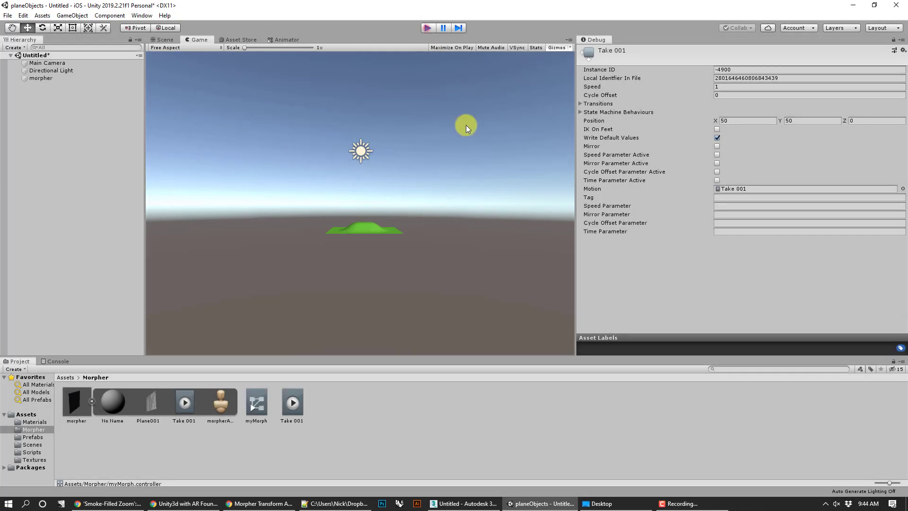
left_click(480, 505)
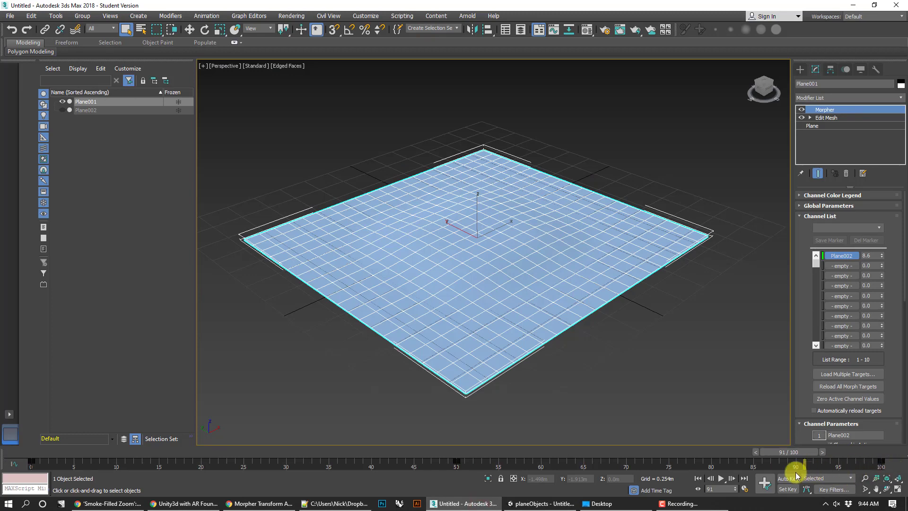
mouse_move(792, 452)
left_mouse_down()
mouse_move(511, 452)
mouse_move(880, 452)
left_mouse_up()
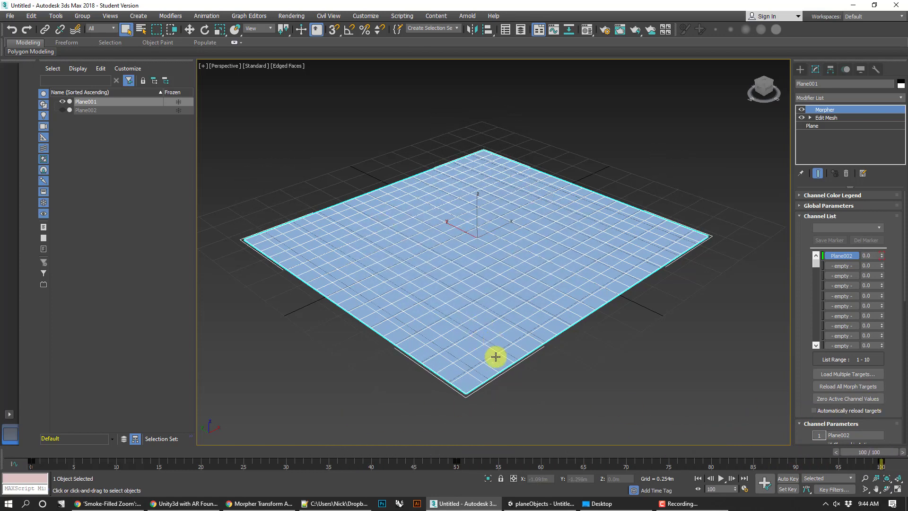
left_click(542, 504)
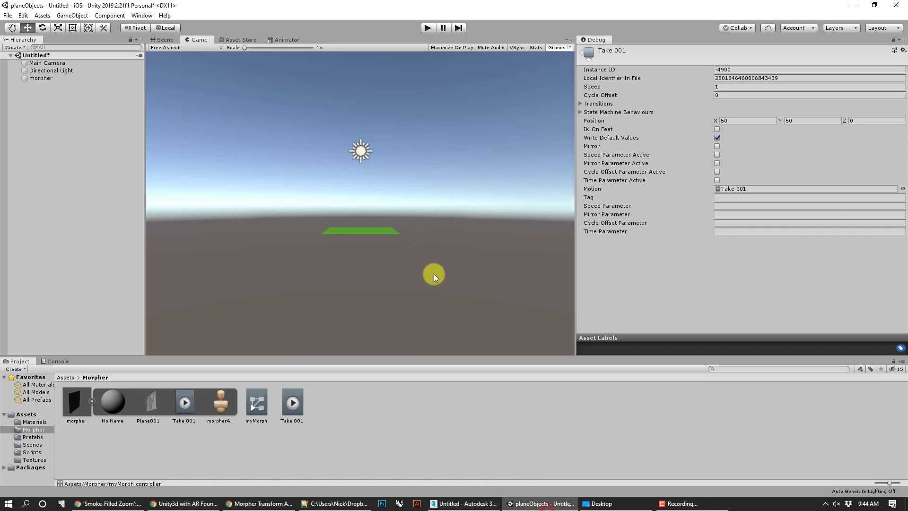
left_click(430, 28)
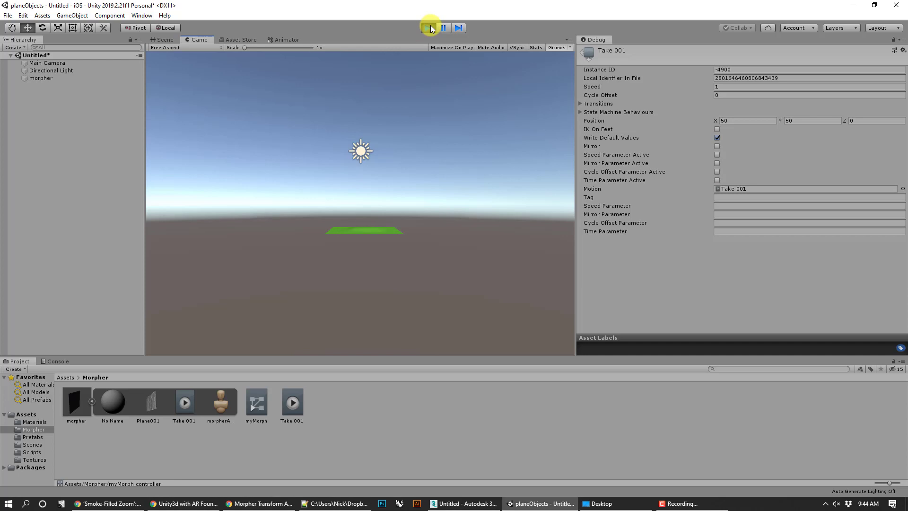
left_click(430, 26)
left_click(430, 28)
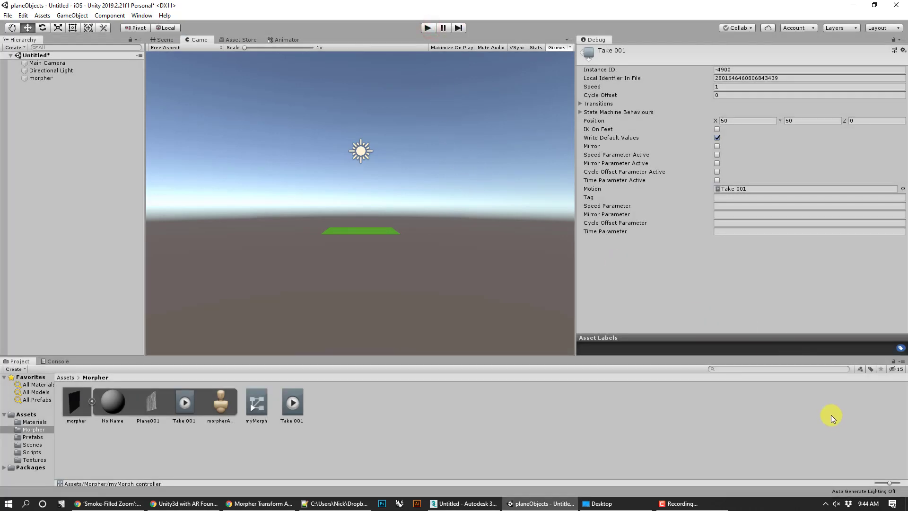